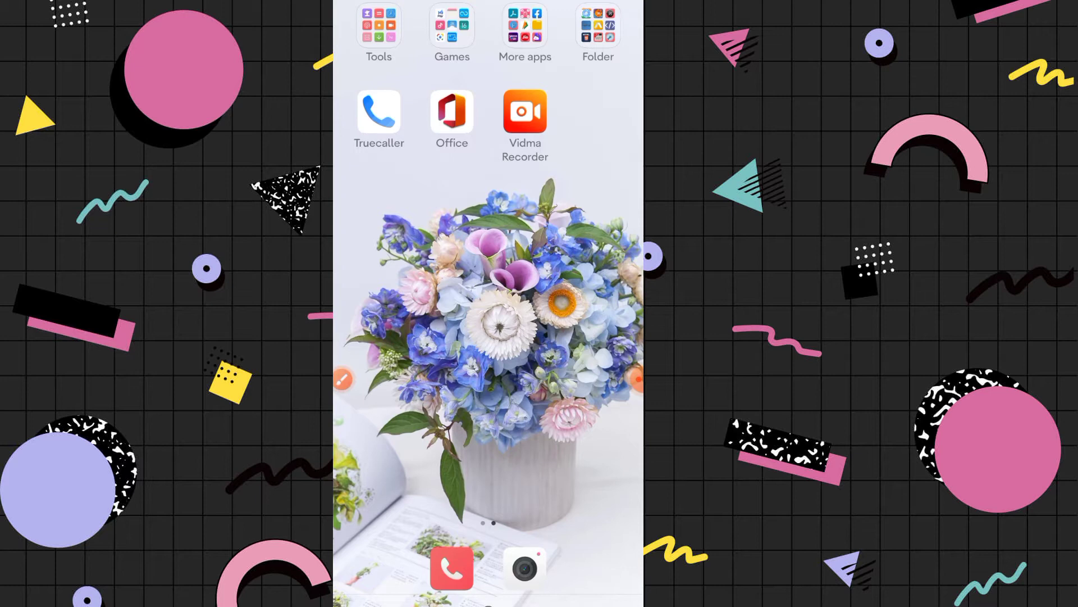
scroll(489, 254, left, 1)
Step: Search Google Play for 'microsoft office', then return to the home page holding Office
click(453, 26)
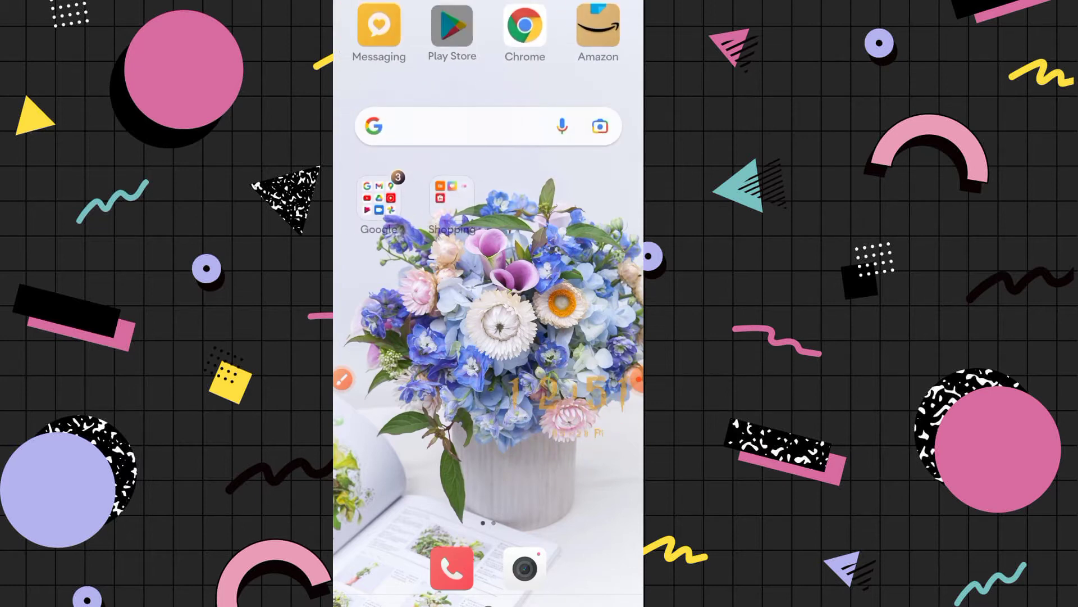
click(455, 9)
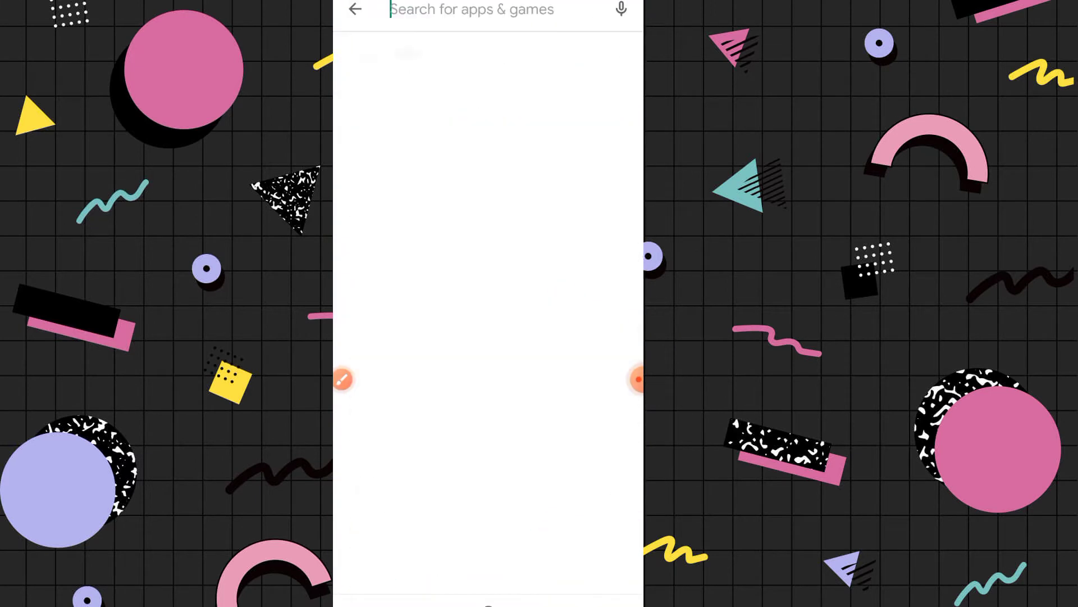
click(579, 532)
text(i)
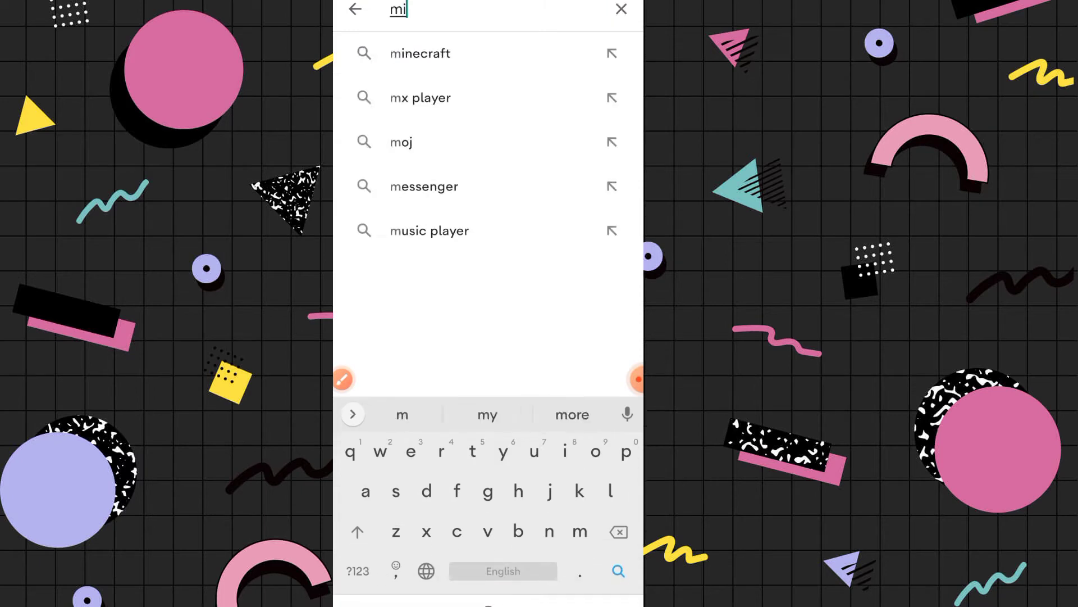
text(cr)
click(440, 97)
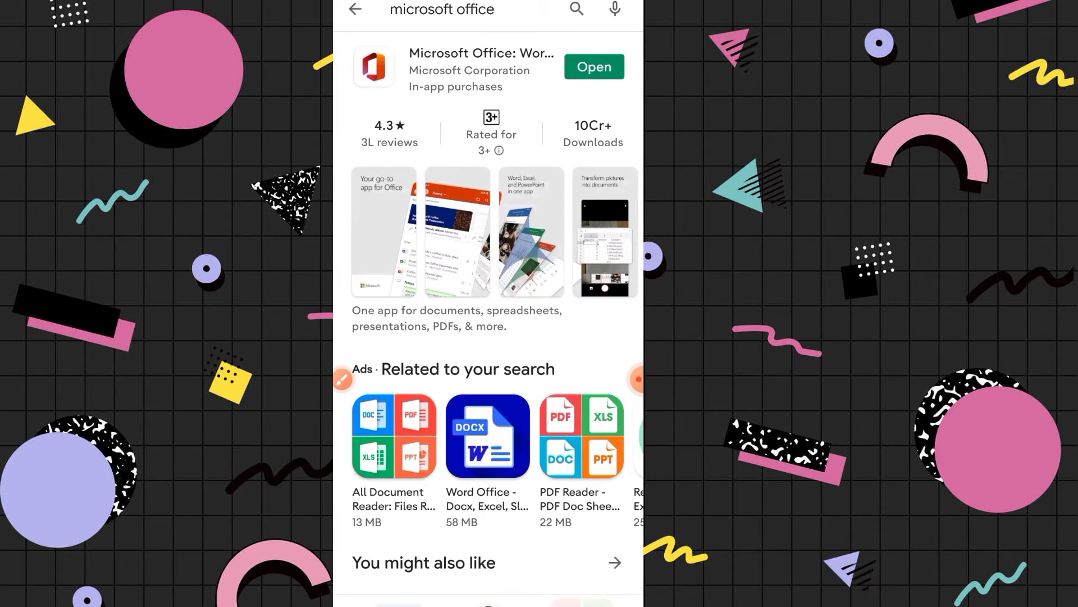
key(super)
drag(573, 337, 387, 337)
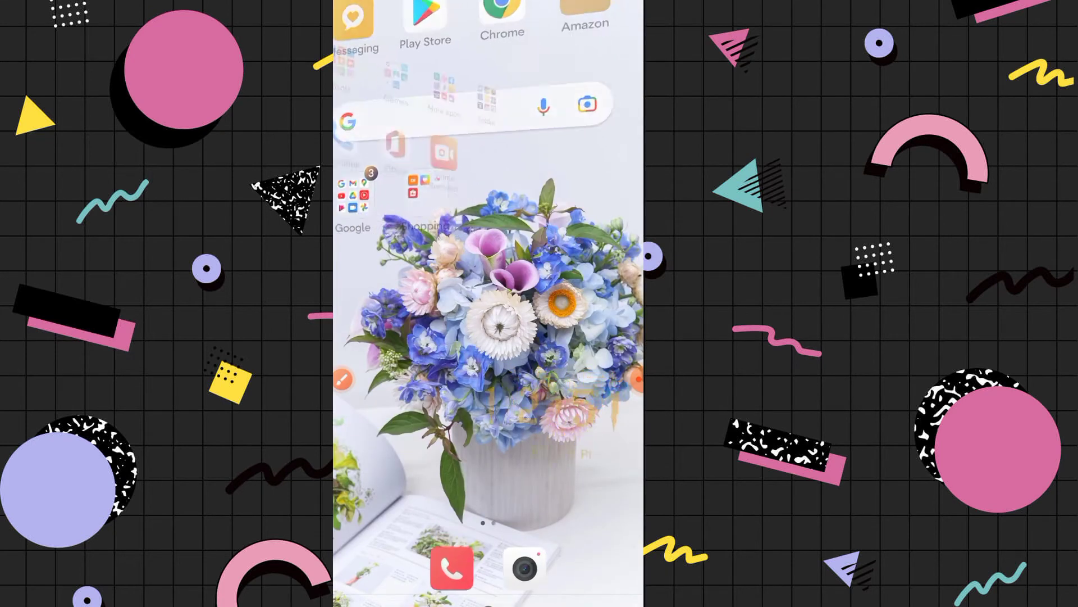
Step: Launch Microsoft Office from the home screen and show its Actions page
click(451, 111)
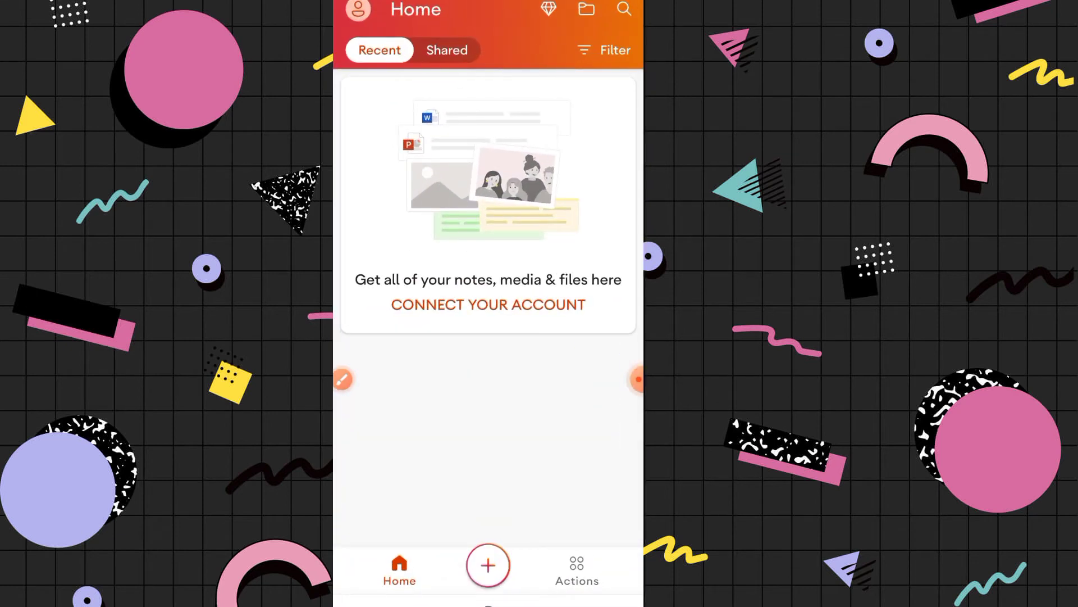
click(343, 379)
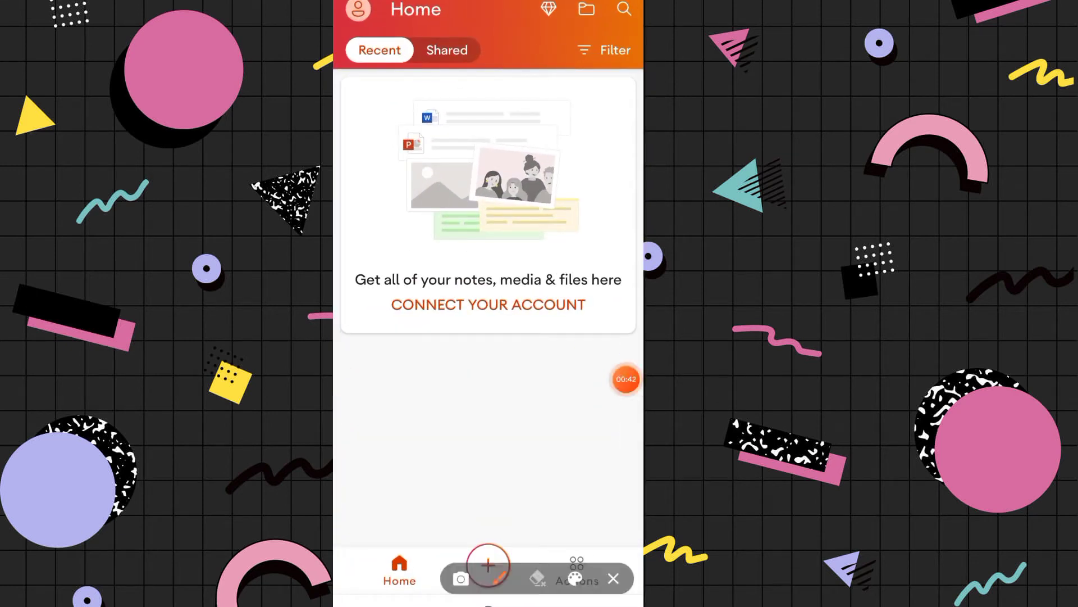
drag(556, 540, 590, 540)
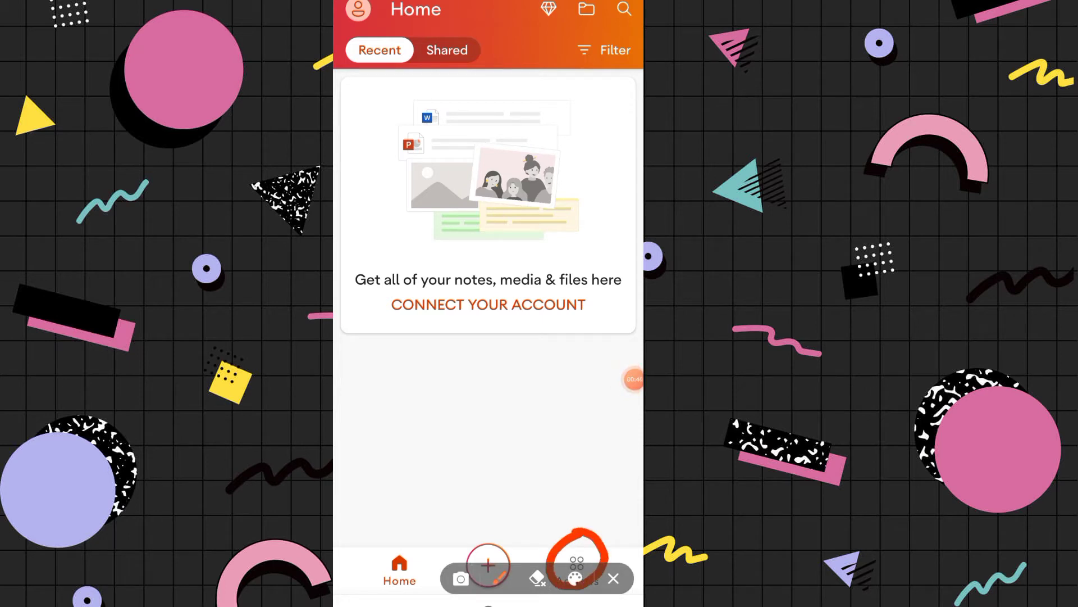
click(613, 578)
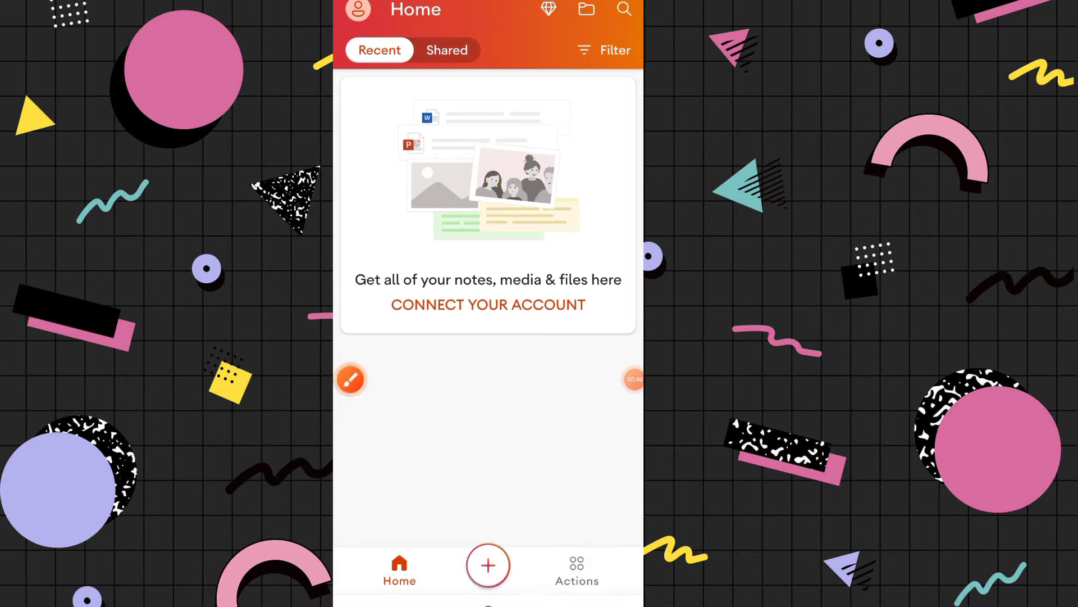
click(576, 570)
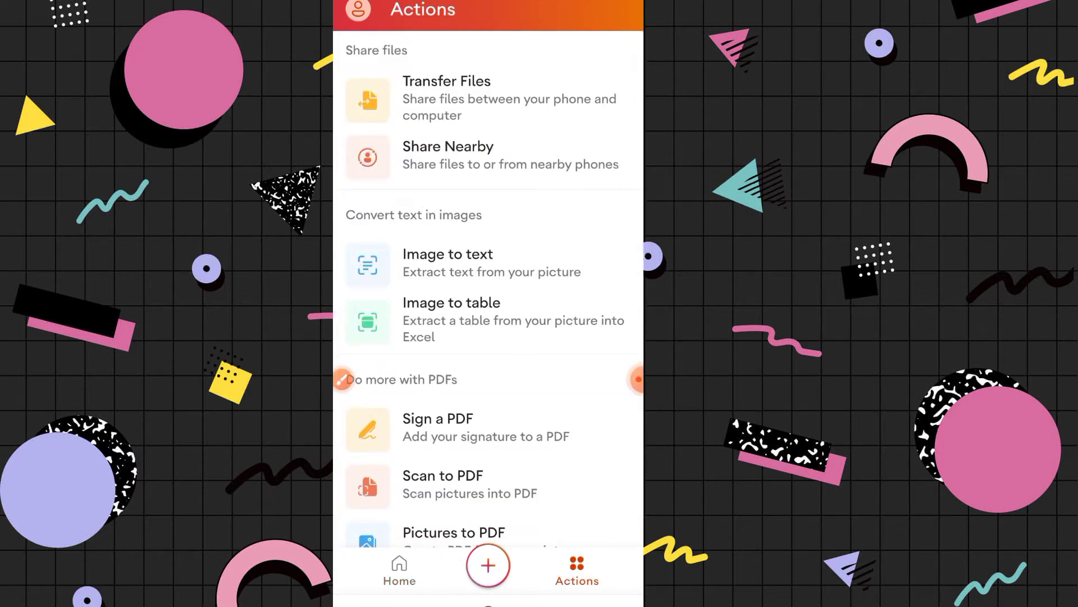
Step: Extract text from the computer lab rules picture with Image to text
click(473, 263)
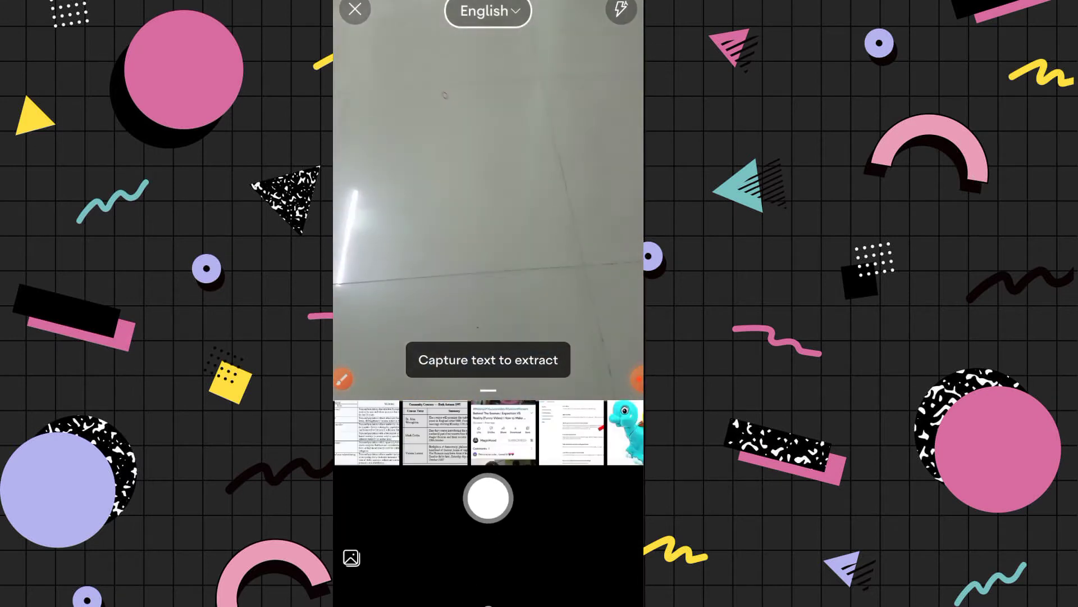
scroll(489, 432, right, 5)
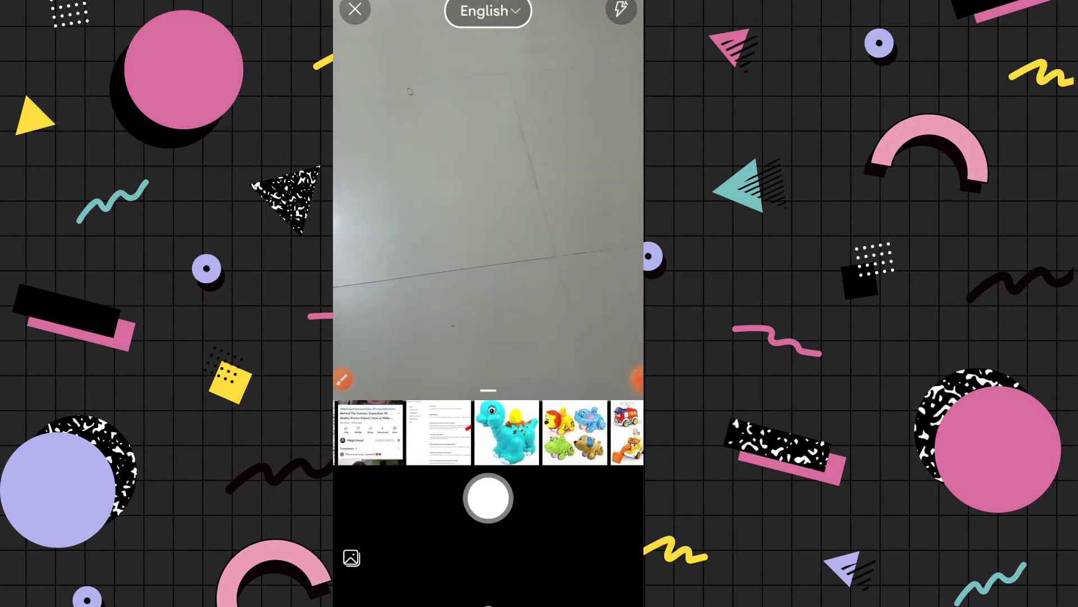
scroll(488, 432, right, 3)
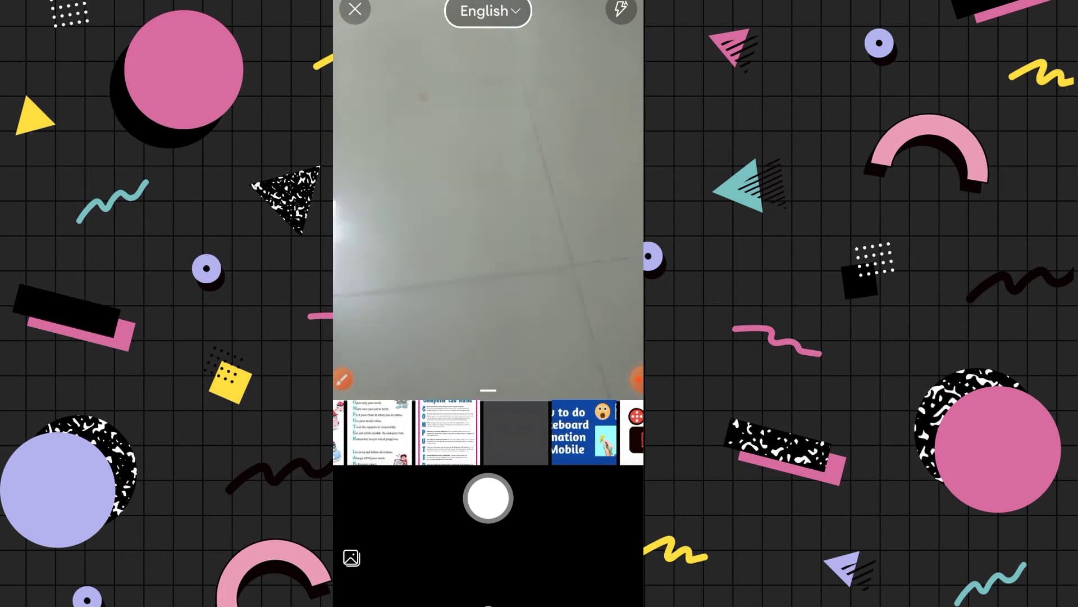
click(380, 432)
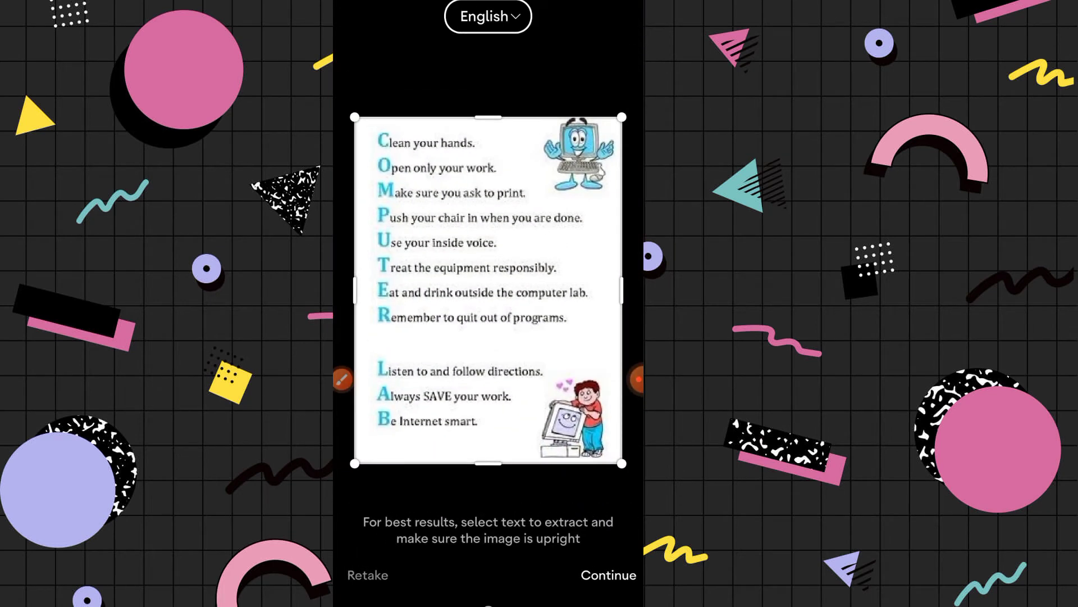
click(608, 575)
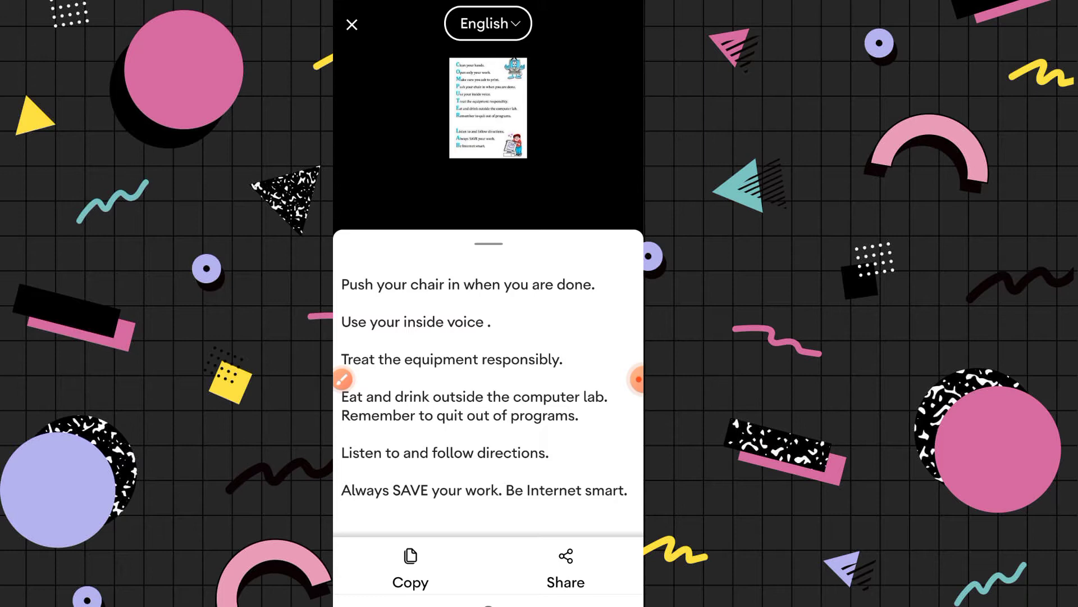
Step: Select the word 'computer', cancel sharing it, and close the extraction session
double_click(546, 397)
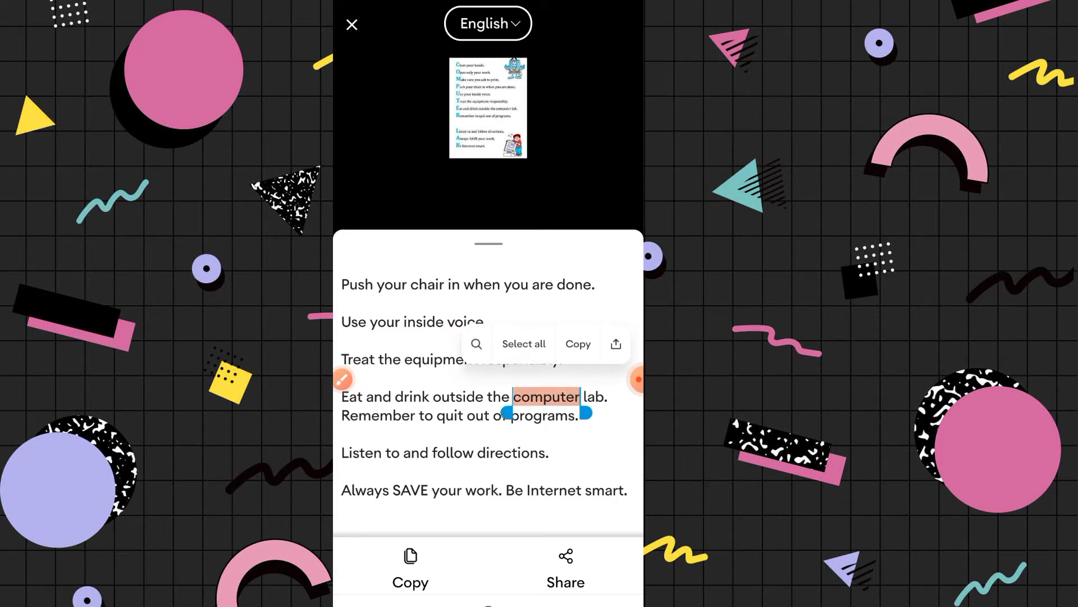
click(616, 342)
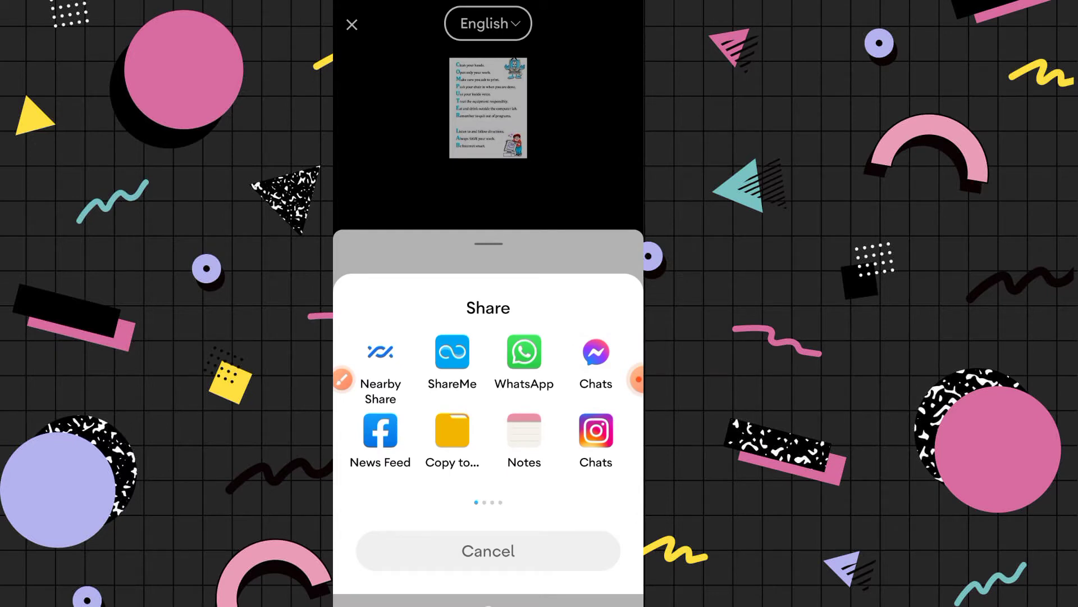
click(488, 551)
click(351, 24)
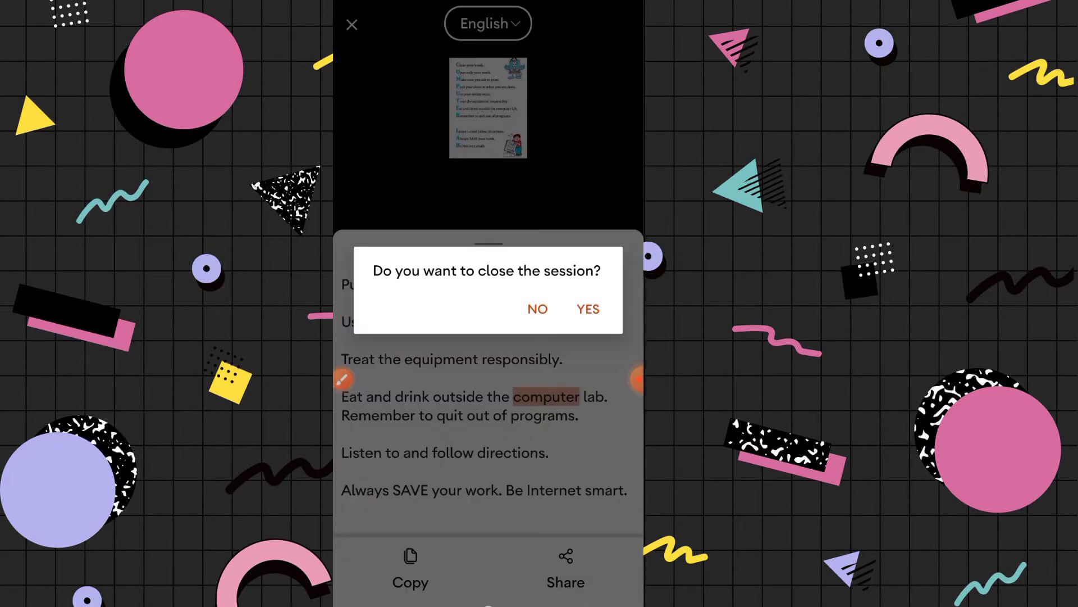
click(588, 308)
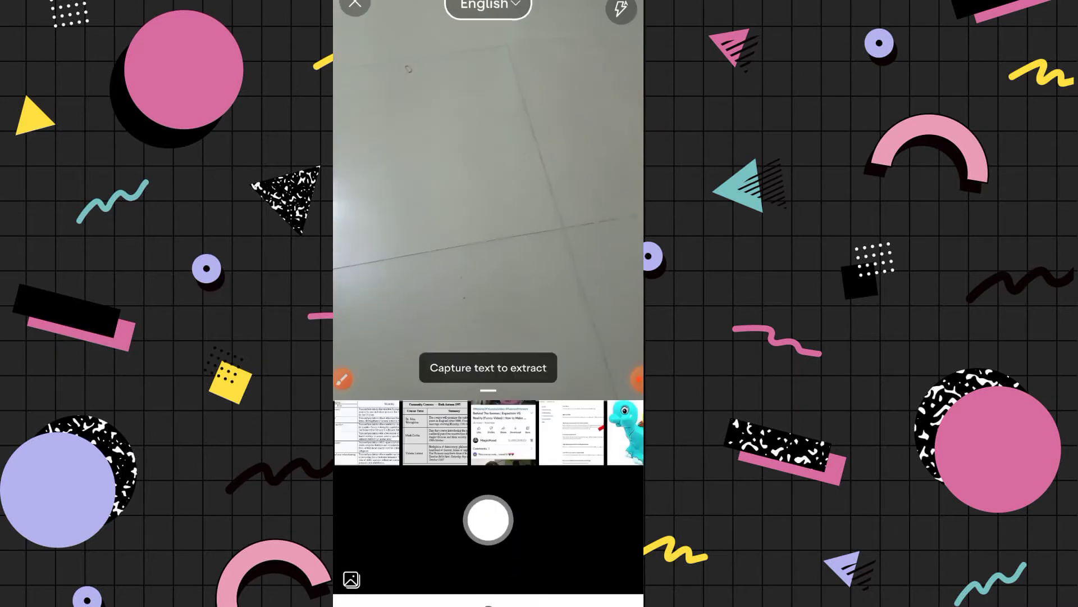
Step: Leave the capture-text camera view and return to the Office Home screen
click(355, 9)
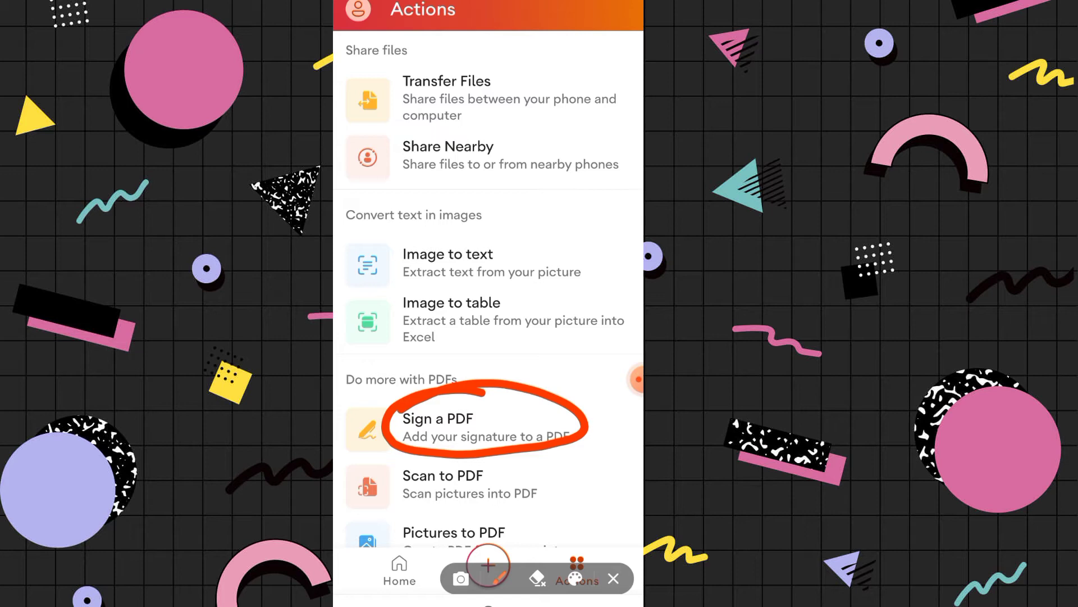
Step: Start Sign a PDF and browse to the file in the phone's Documents folder
click(613, 578)
click(489, 426)
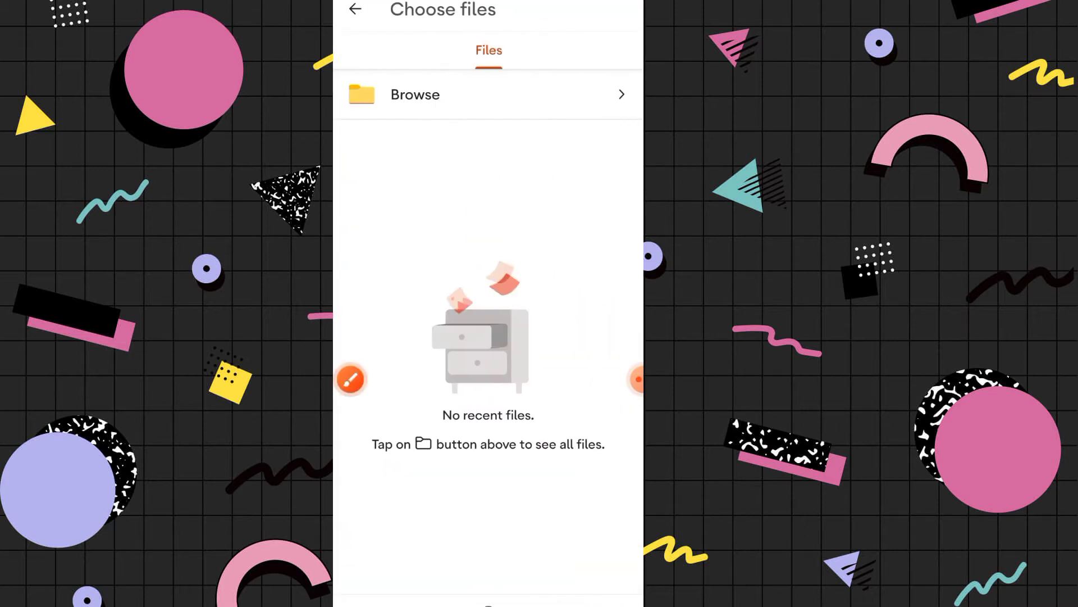
click(489, 94)
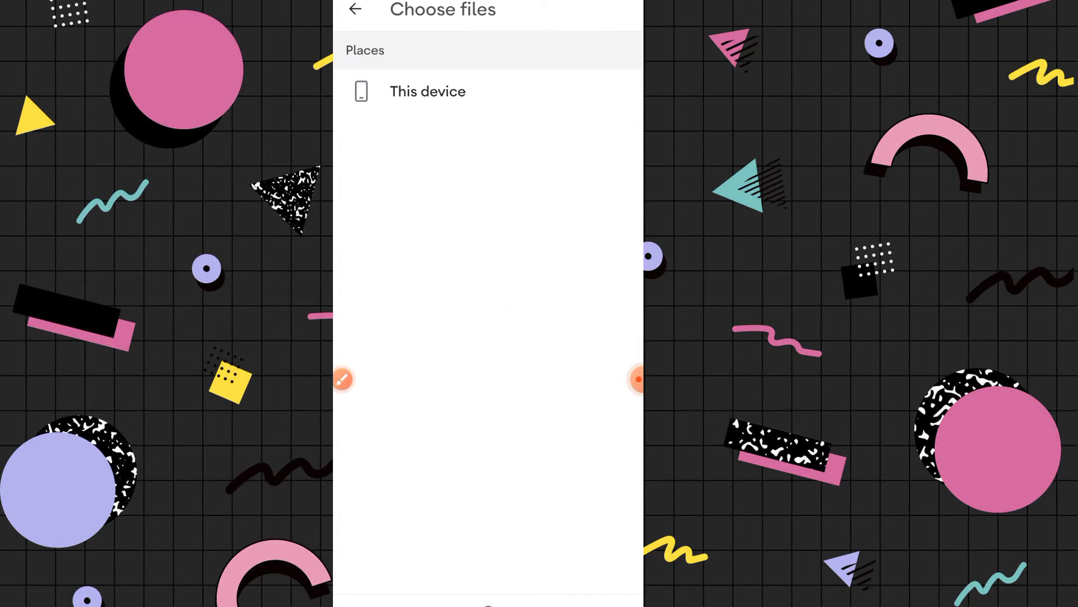
click(429, 91)
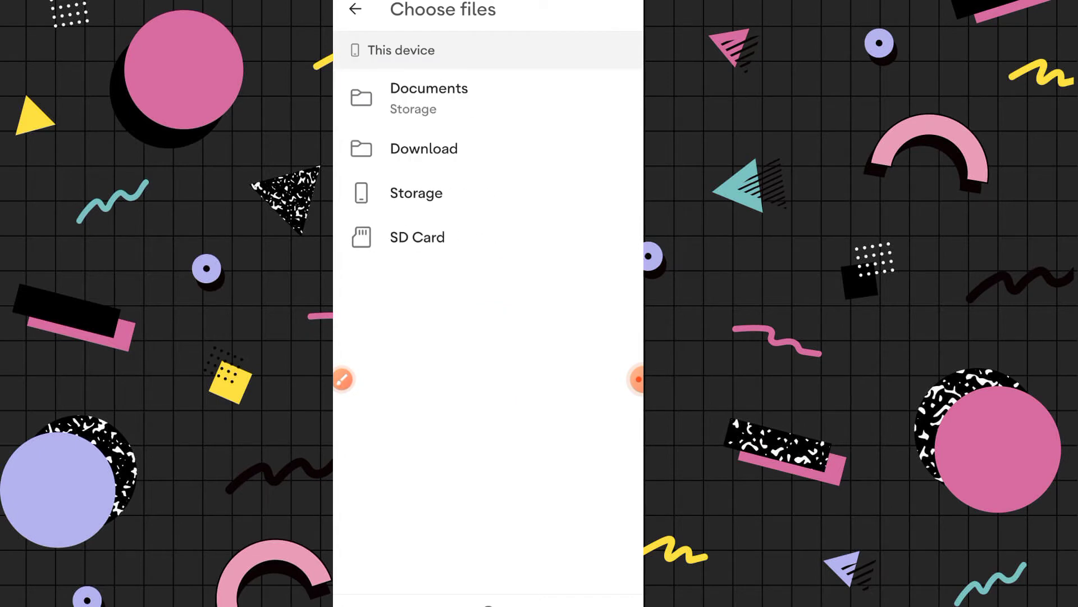
click(429, 97)
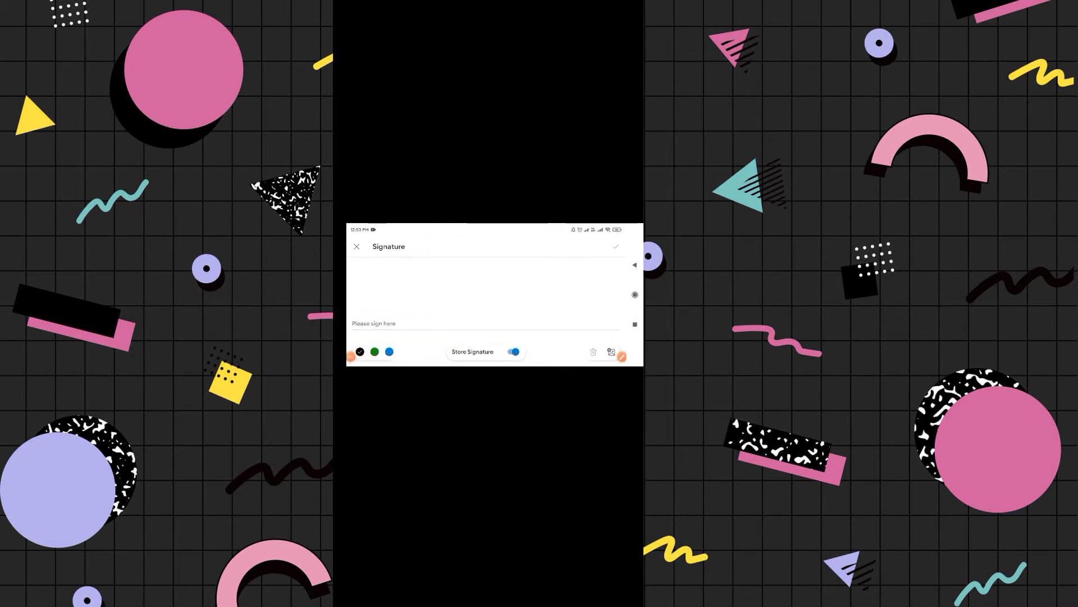
Step: Draw a signature, place it on the IT (402) answer key's second page, and close it
mouse_move(476, 313)
mouse_down()
mouse_move(489, 286)
mouse_move(515, 324)
mouse_move(544, 280)
mouse_move(605, 258)
mouse_up()
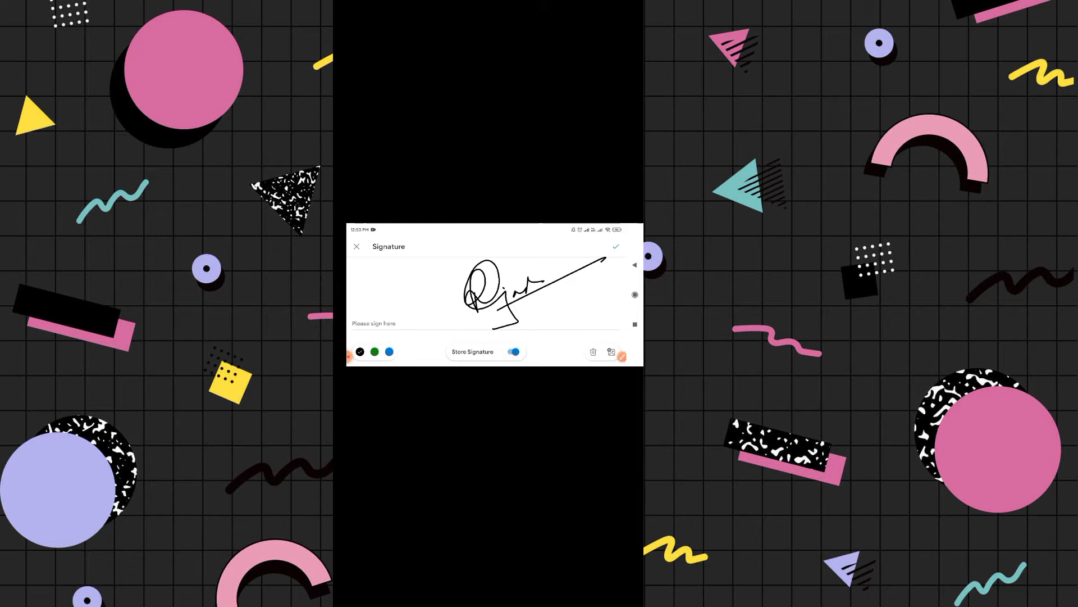
click(616, 246)
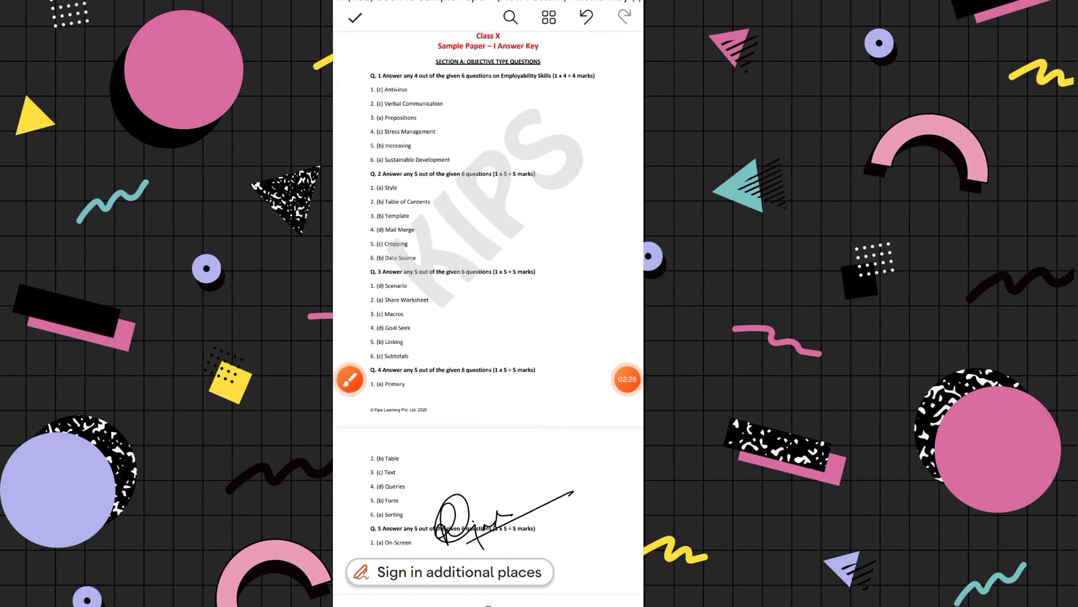
scroll(489, 304, down, 3)
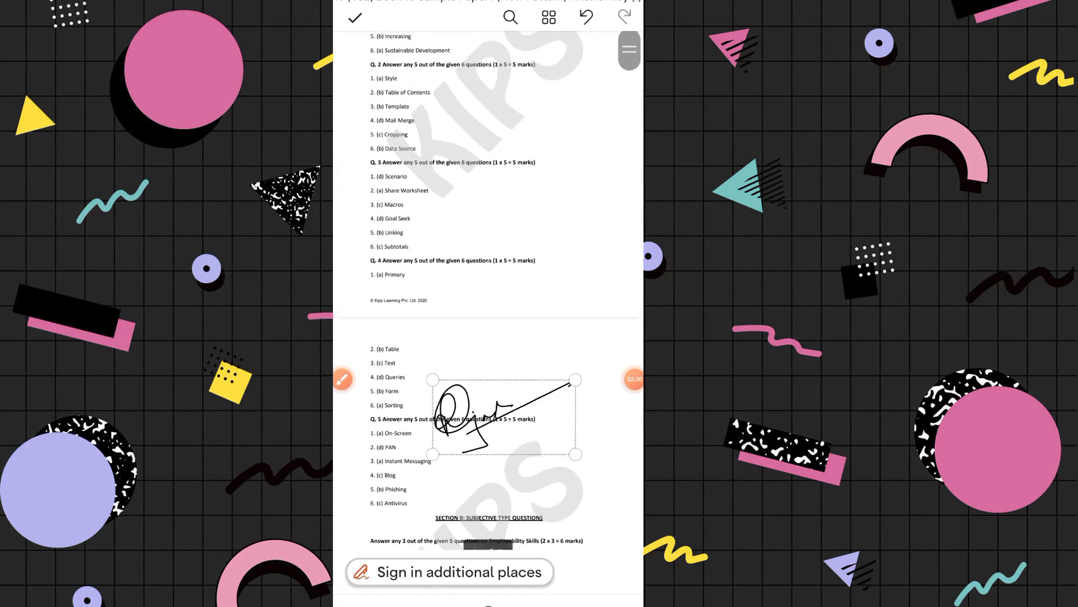
mouse_move(497, 417)
mouse_down()
mouse_move(563, 355)
mouse_move(508, 361)
mouse_move(589, 461)
mouse_up()
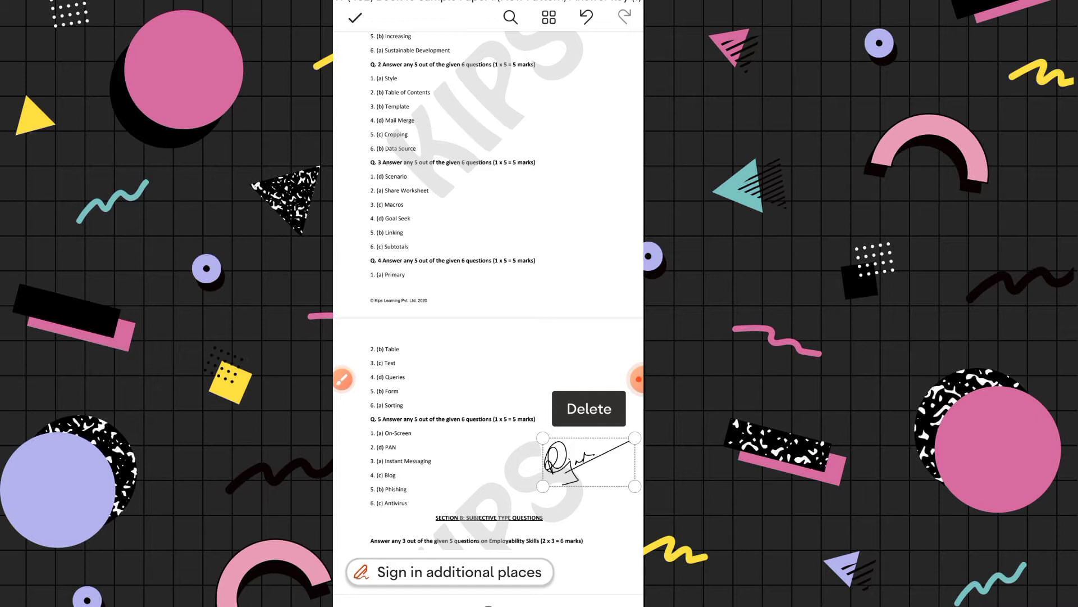
click(355, 17)
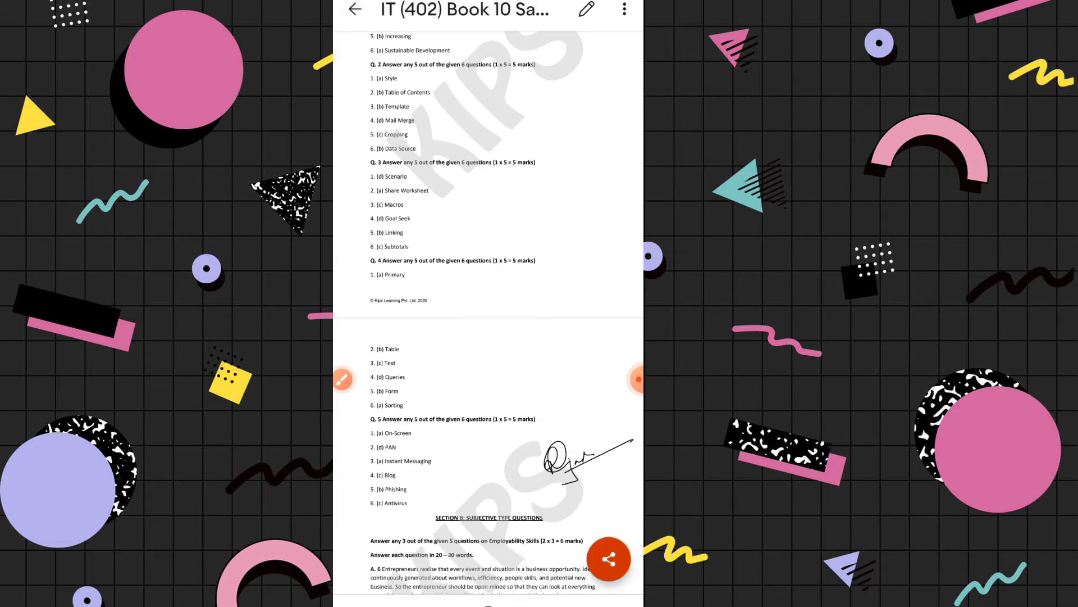
click(355, 10)
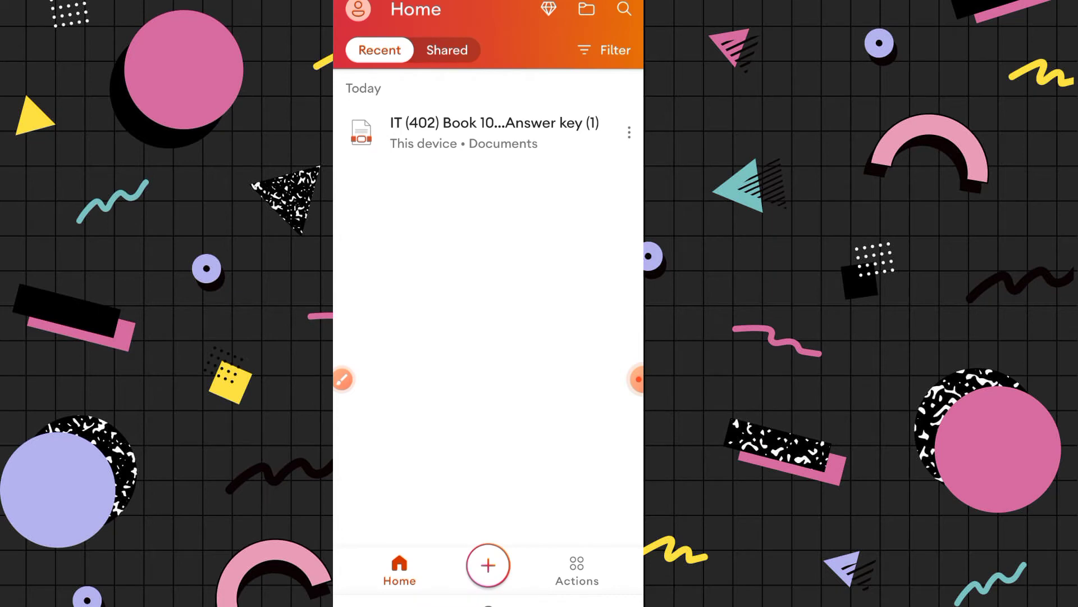
Step: From the Actions page, scroll to Do more with PDFs and start Pictures to PDF
click(576, 570)
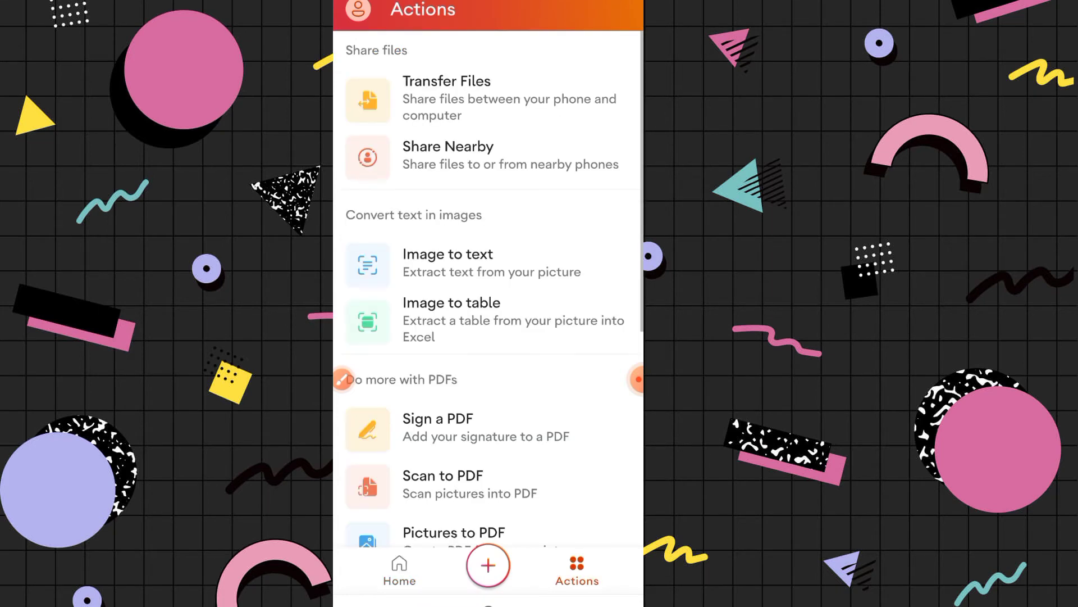
scroll(490, 337, down, 3)
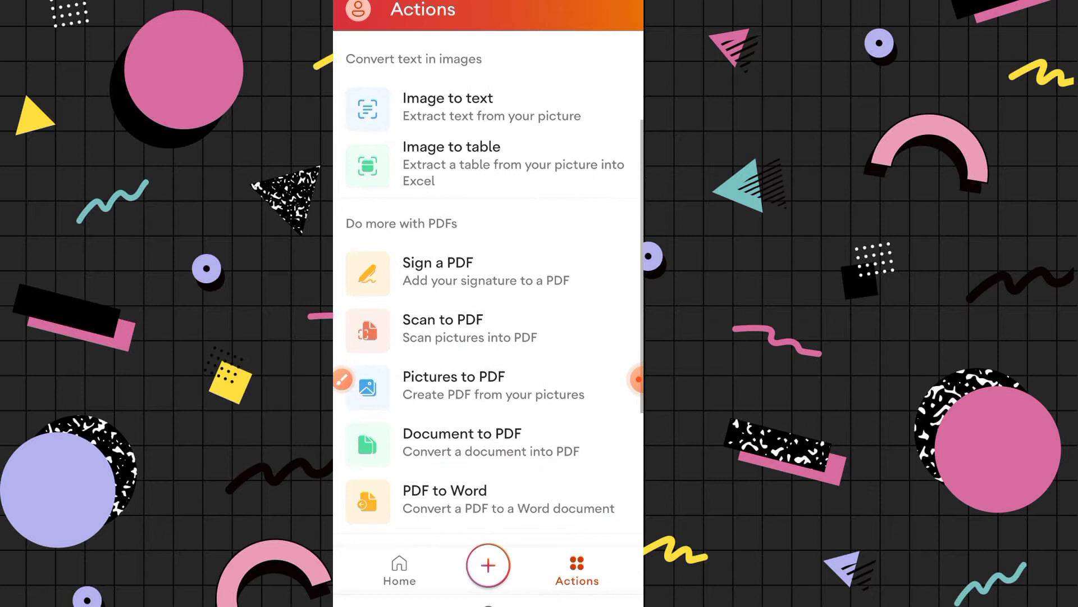
drag(519, 353, 405, 366)
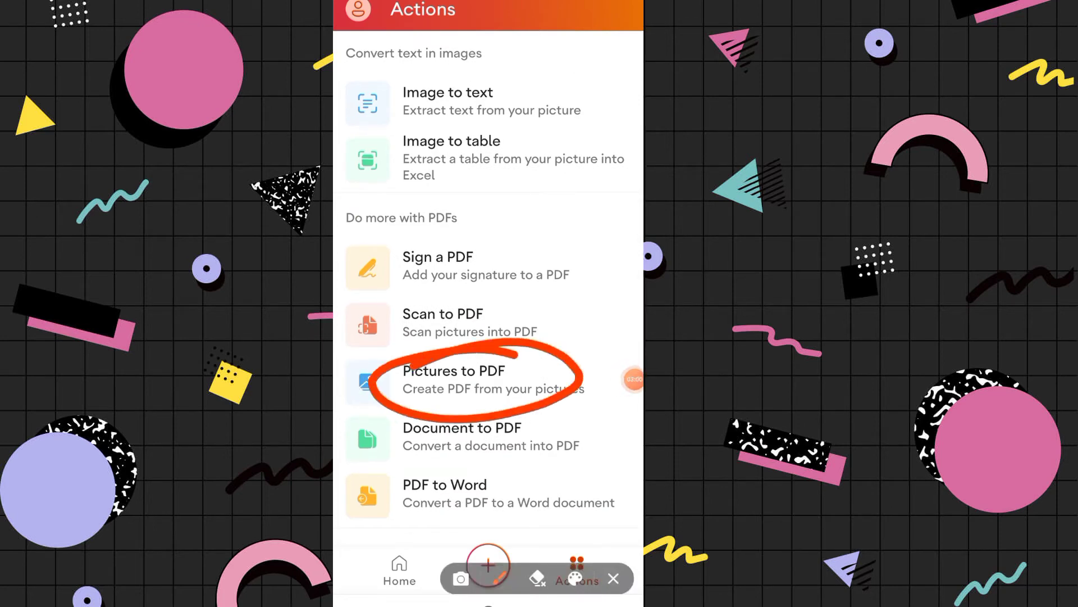
click(614, 579)
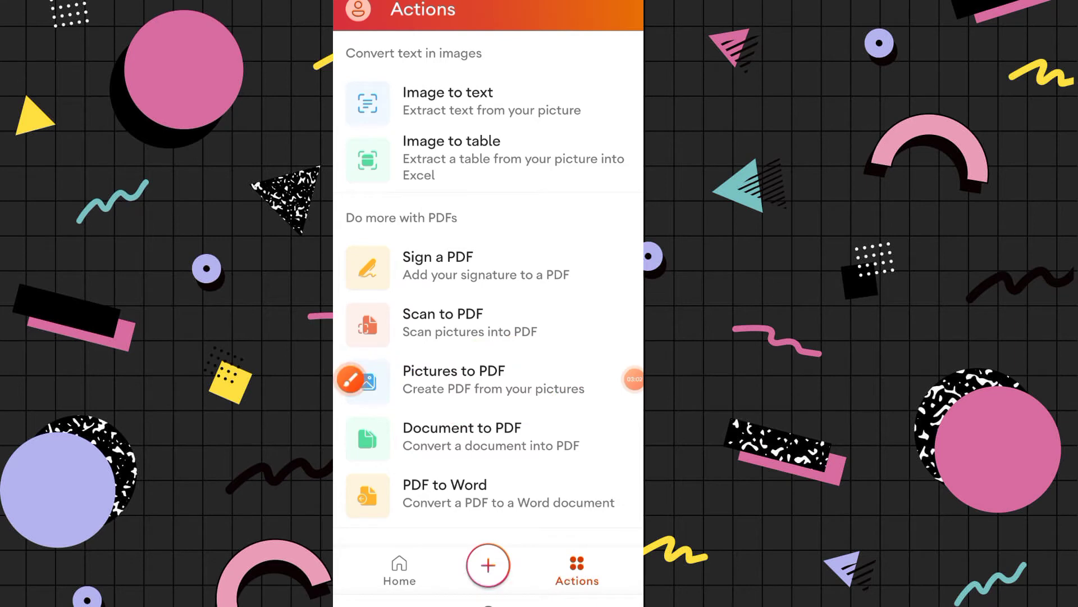
click(489, 380)
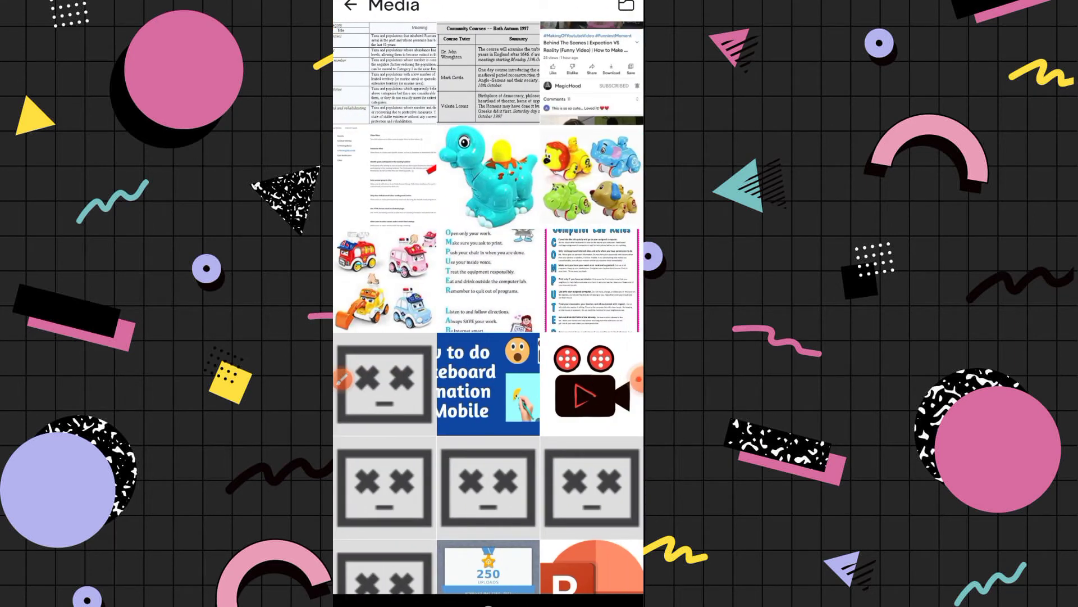
Step: Select the Zoom settings screenshot and two computer lab rules posters as PDF pages
click(385, 177)
click(490, 281)
click(592, 281)
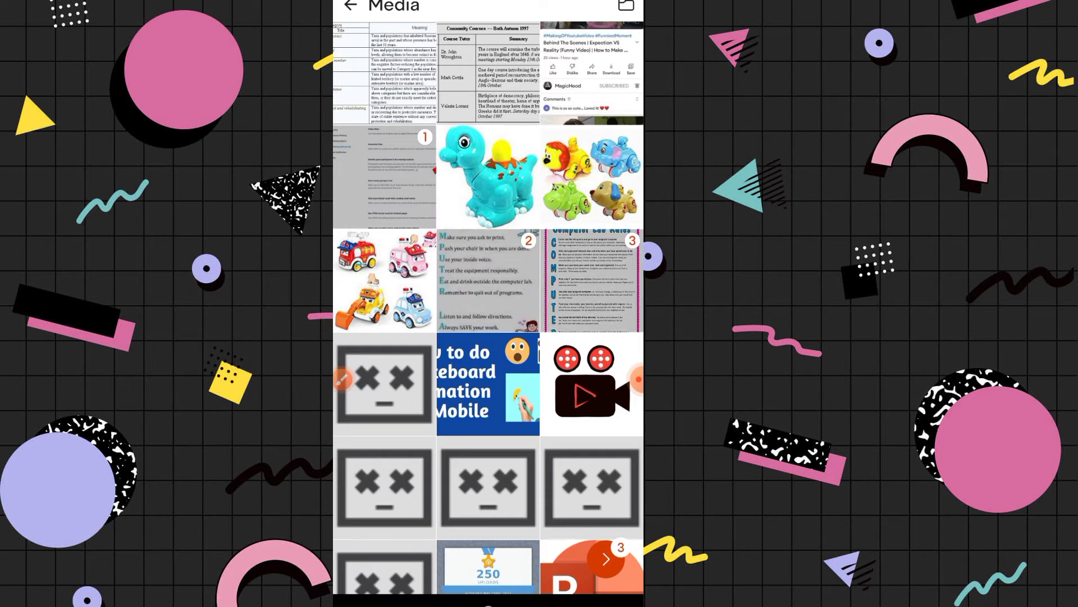
click(606, 559)
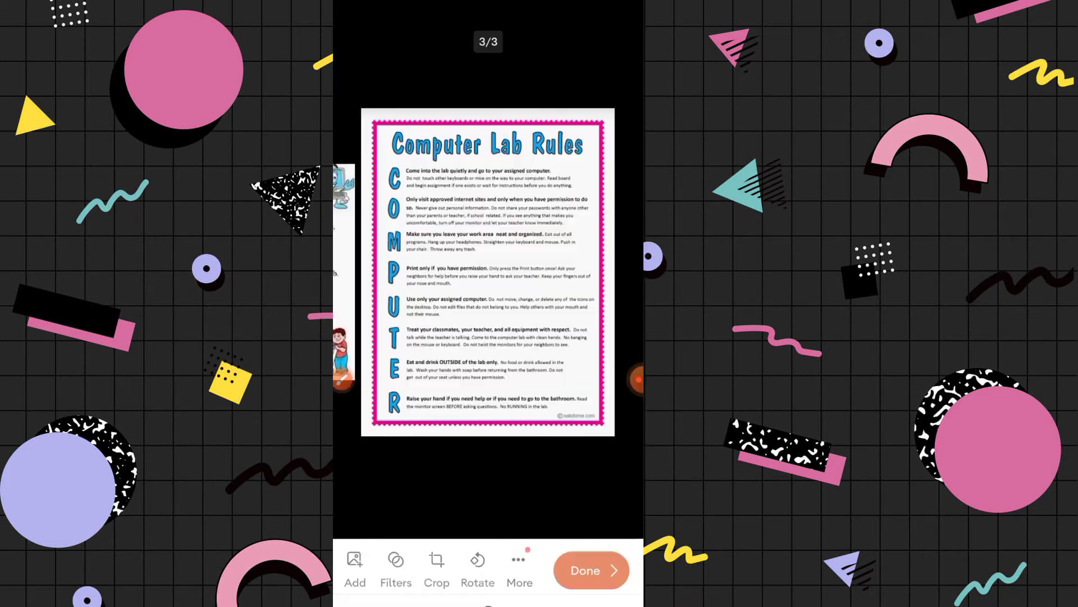
Step: Review the pages, try filters, rotation and extra options, then create the PDF
drag(405, 270, 590, 270)
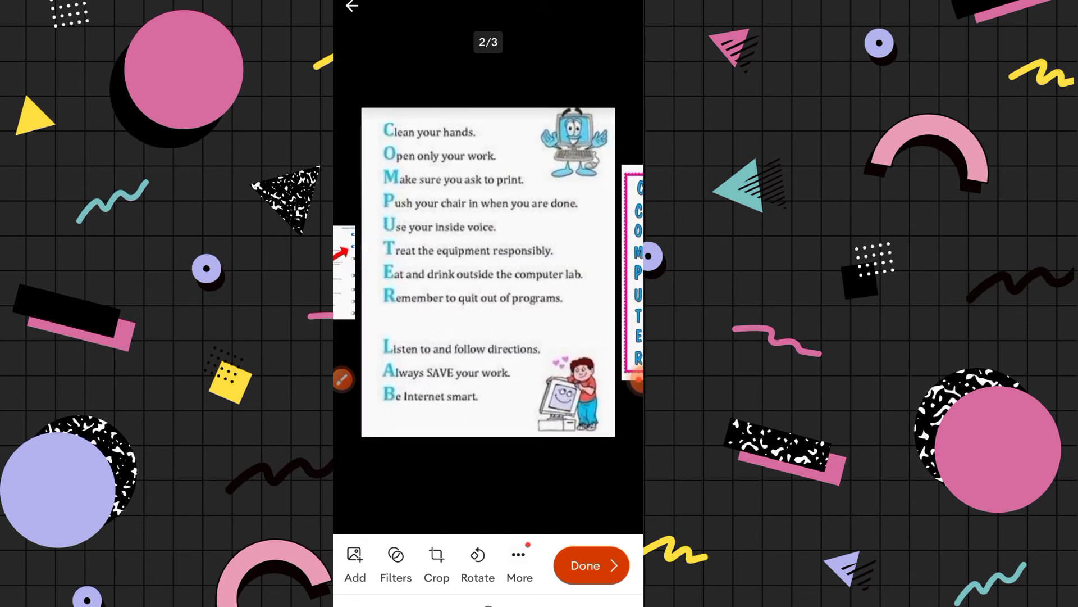
drag(404, 270, 590, 270)
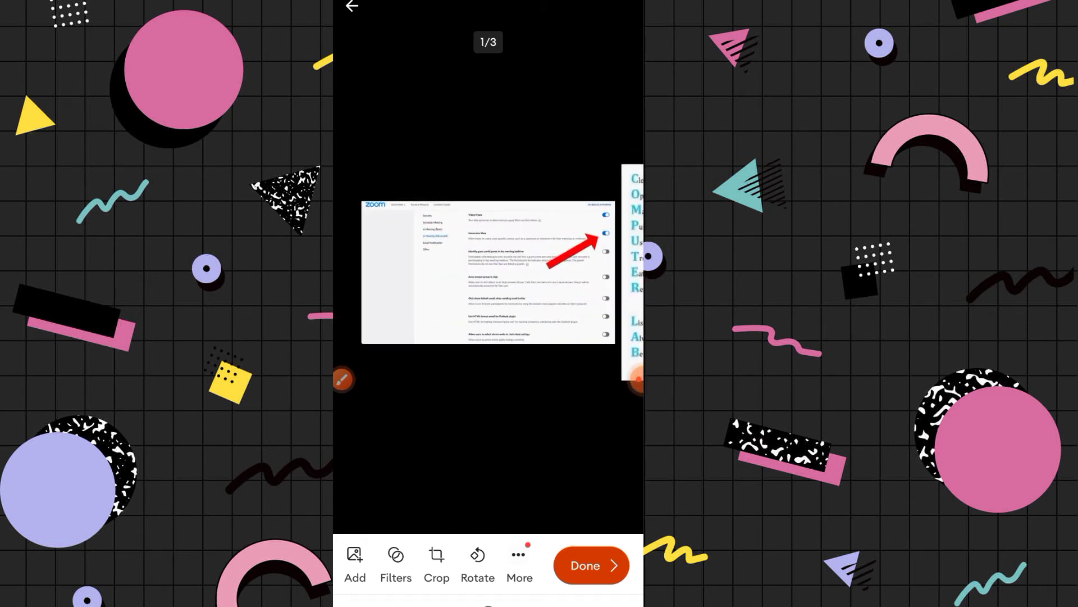
click(396, 564)
click(478, 563)
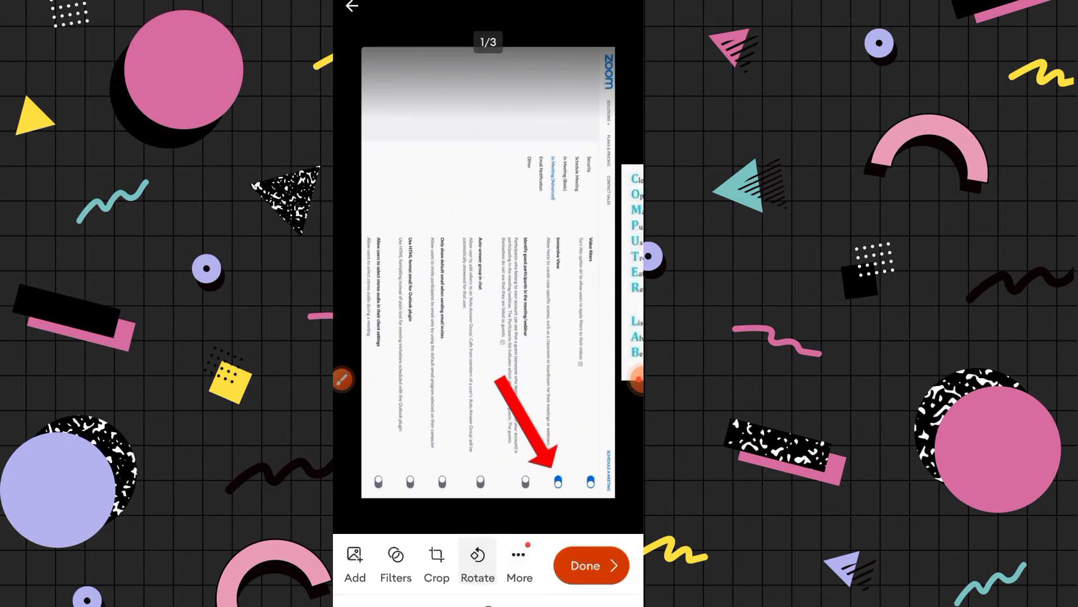
click(478, 563)
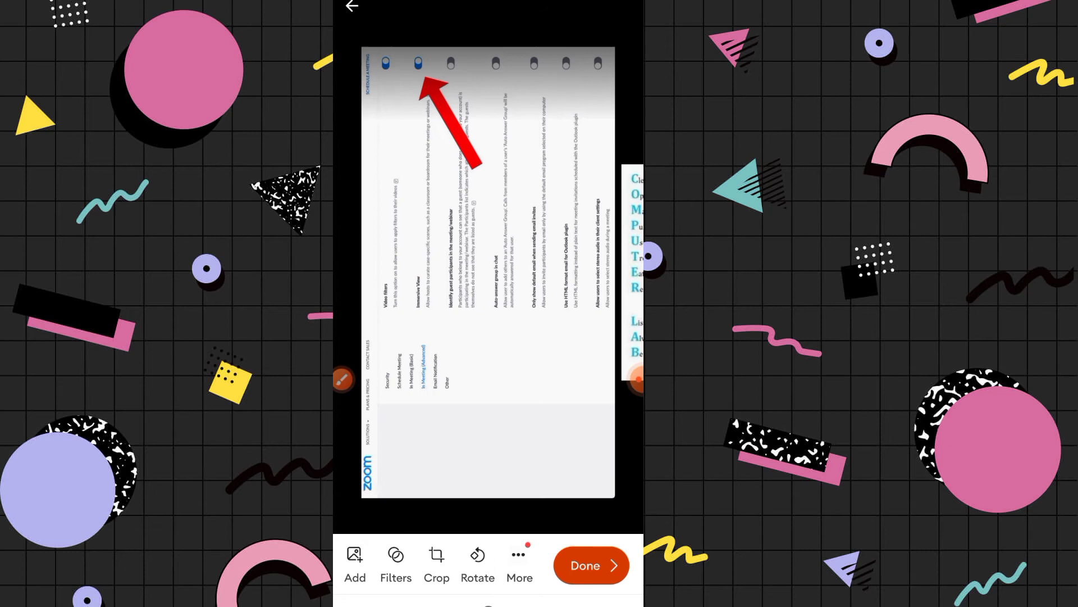
click(477, 563)
click(520, 563)
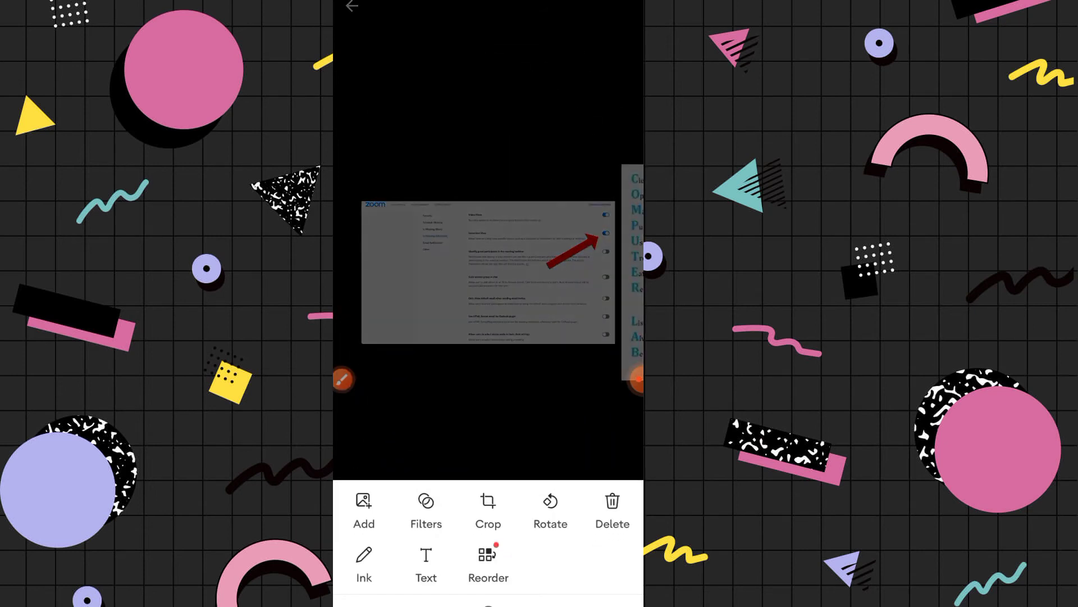
click(489, 253)
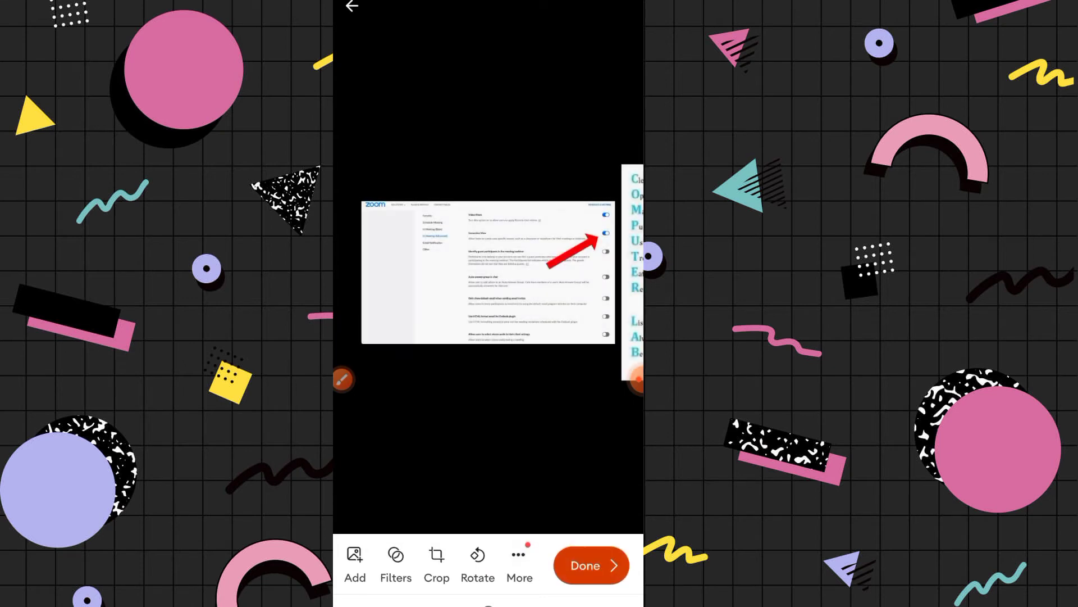
click(590, 565)
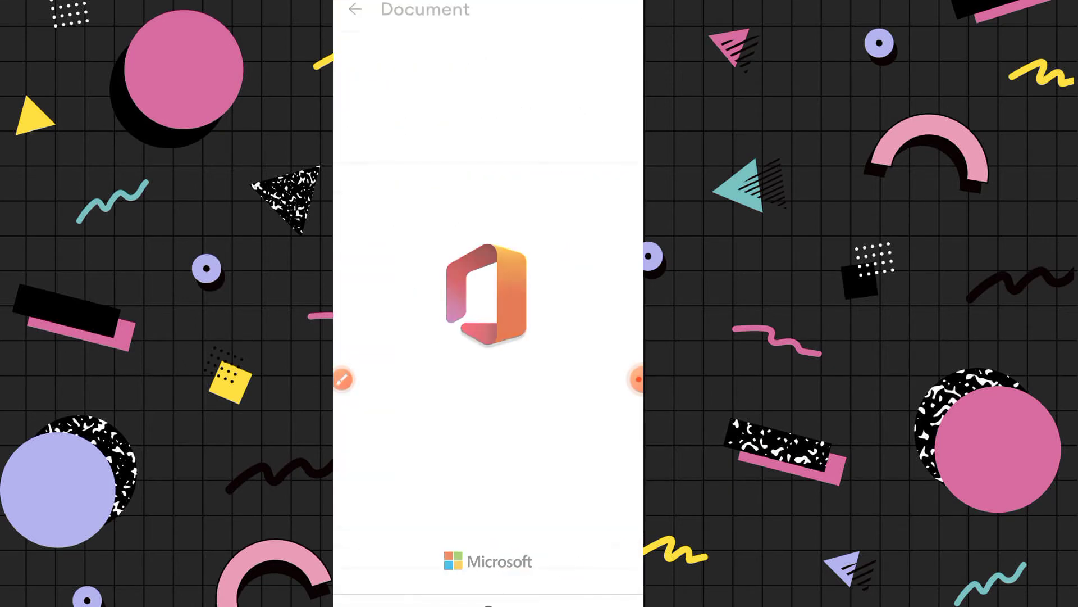
Step: View the new Document.pdf's options, then leave it and discard it without saving
click(625, 10)
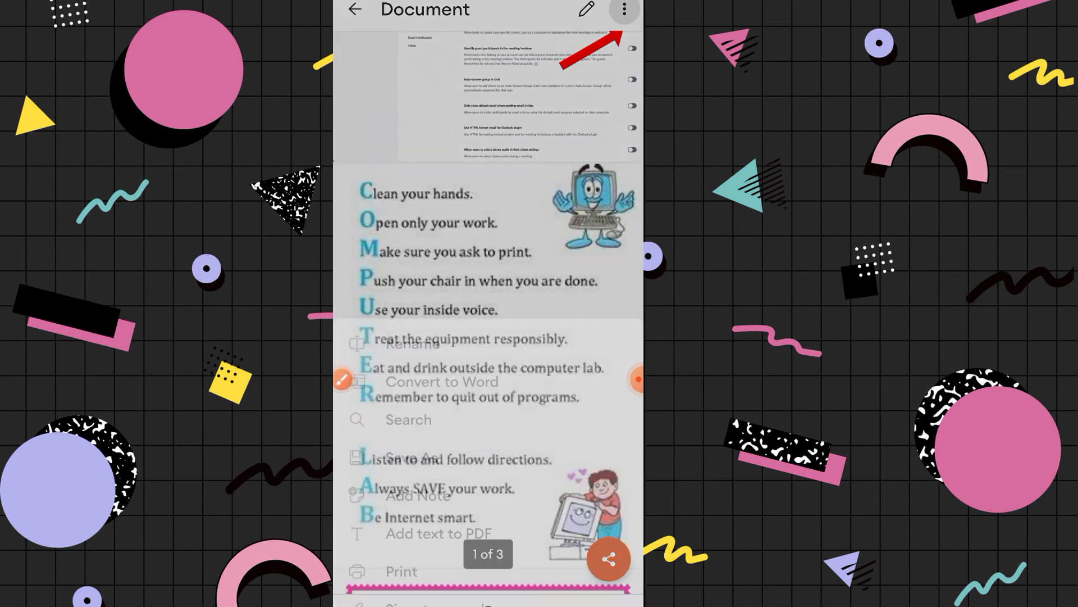
click(442, 292)
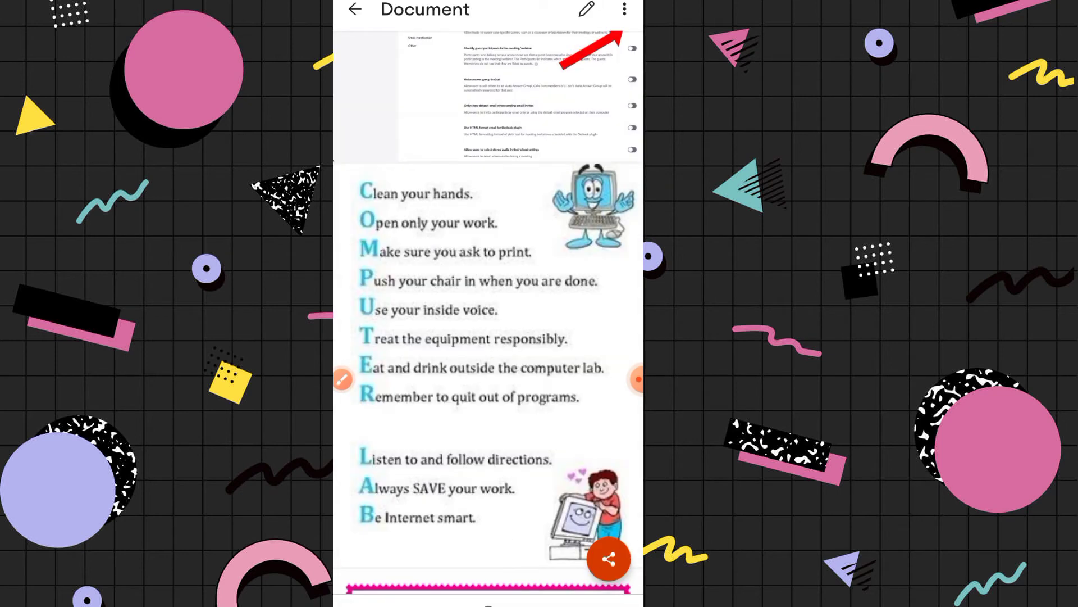
click(609, 558)
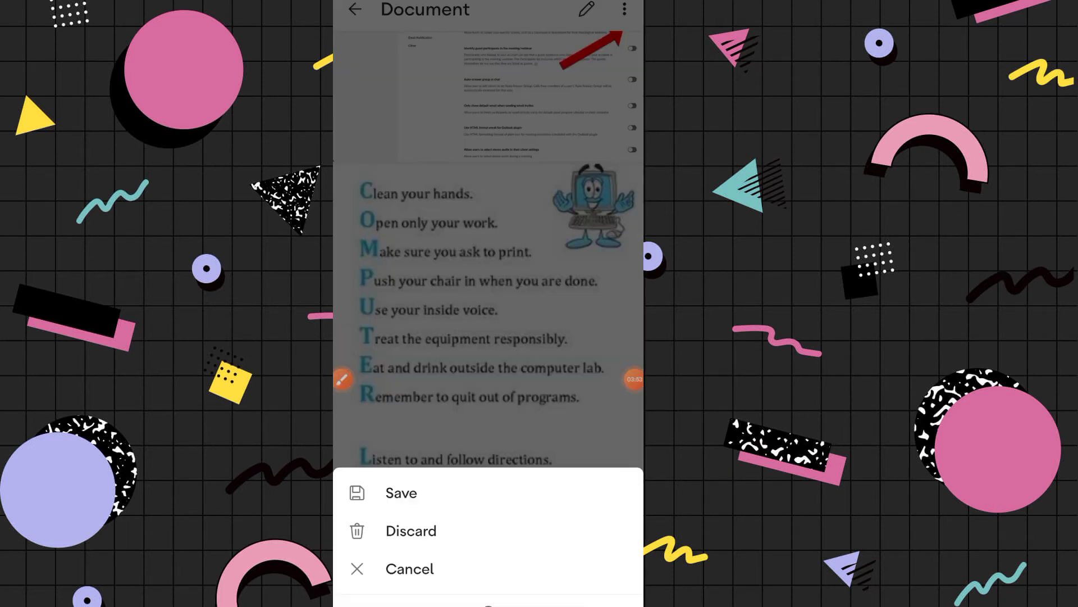
click(411, 530)
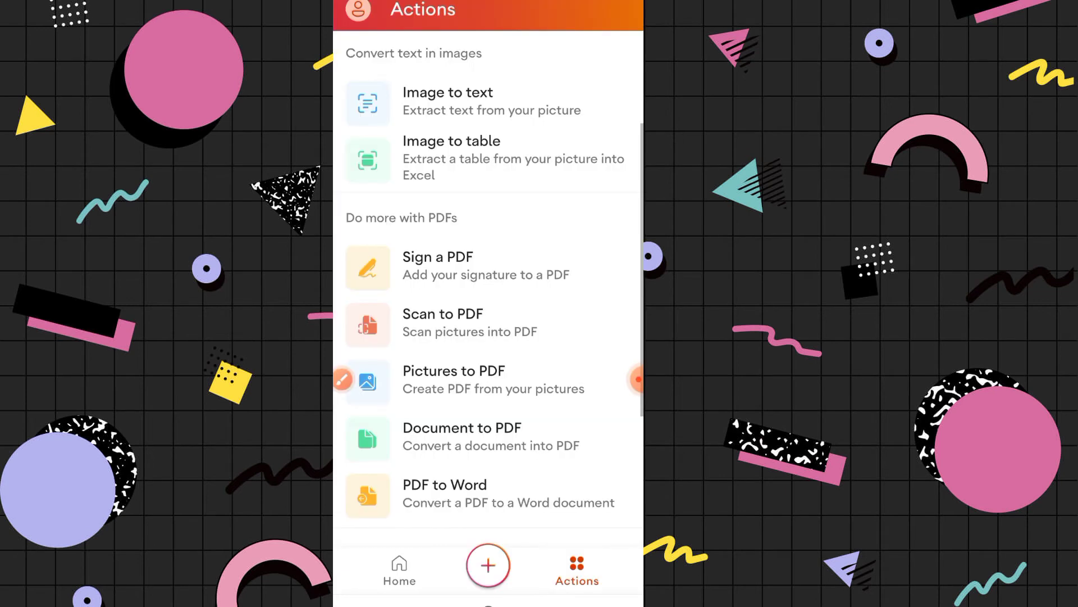
Step: Go to Home, then from the Actions page start Document to PDF
click(400, 570)
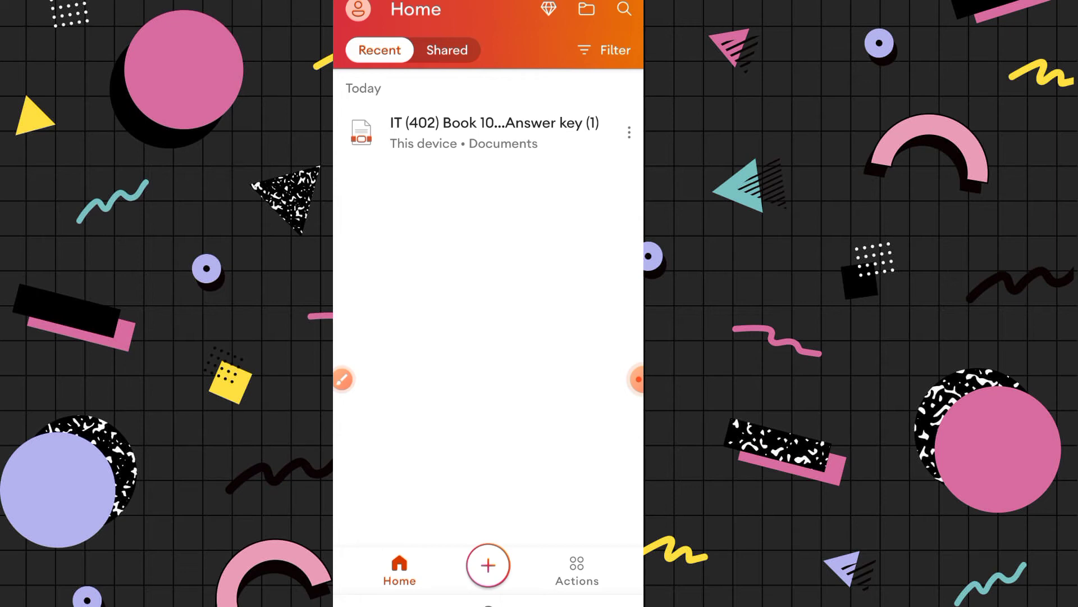
click(577, 570)
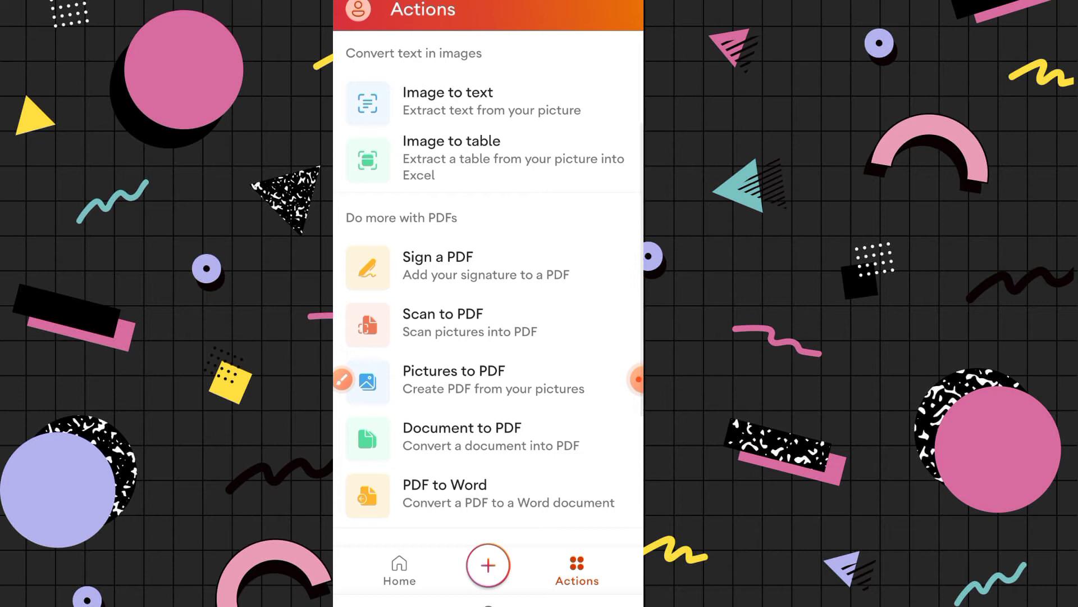
mouse_move(530, 418)
mouse_down()
mouse_move(589, 452)
mouse_move(439, 416)
mouse_up()
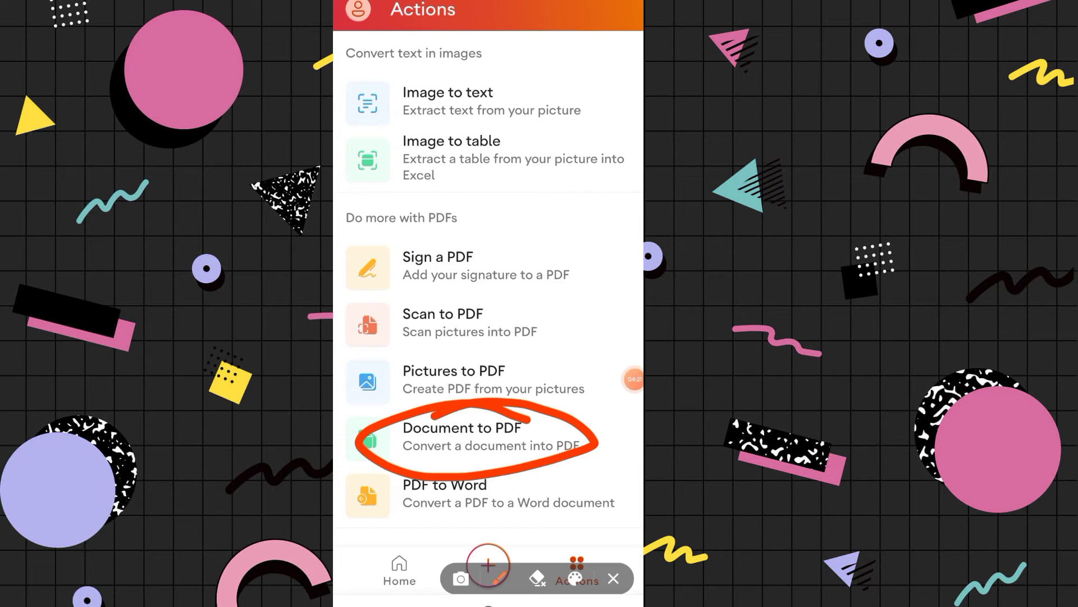
click(613, 579)
Step: Convert '23 Feb VIII ABC Daily Report.docx' from the phone's Documents folder to PDF
click(462, 435)
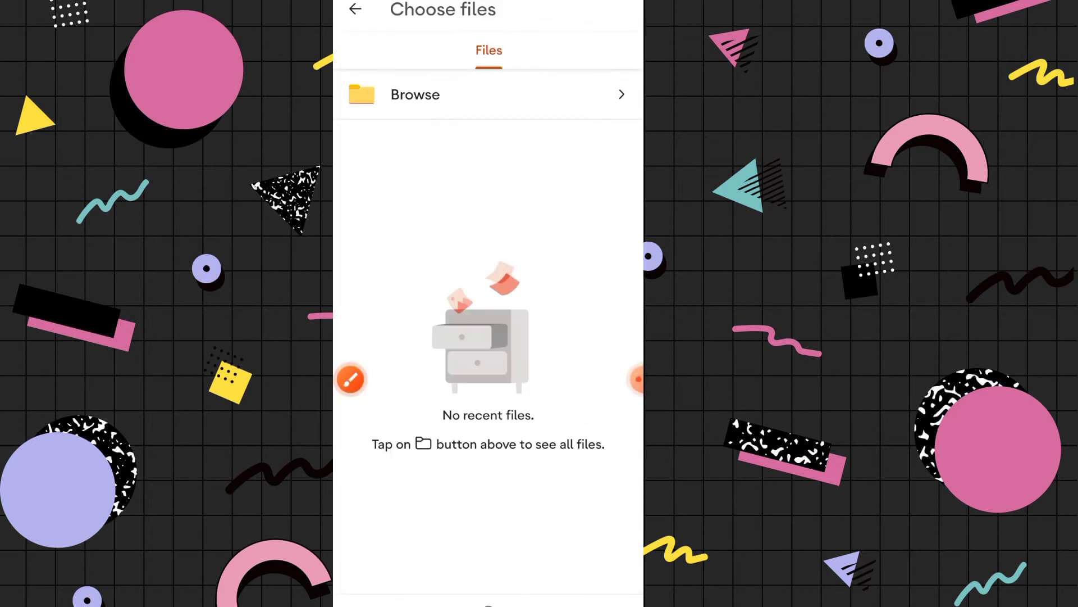
click(489, 95)
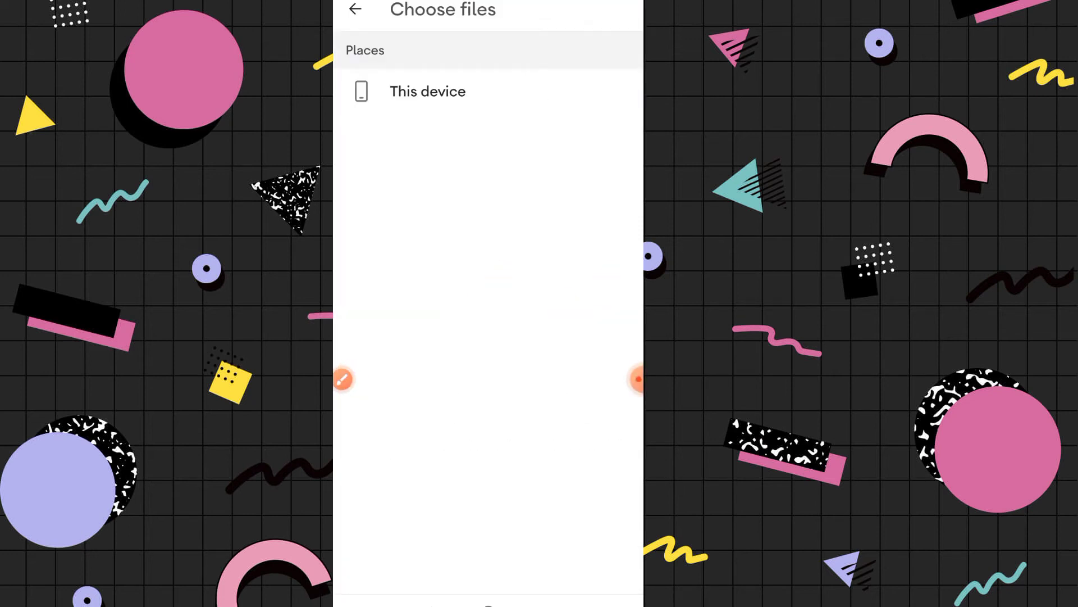
click(428, 91)
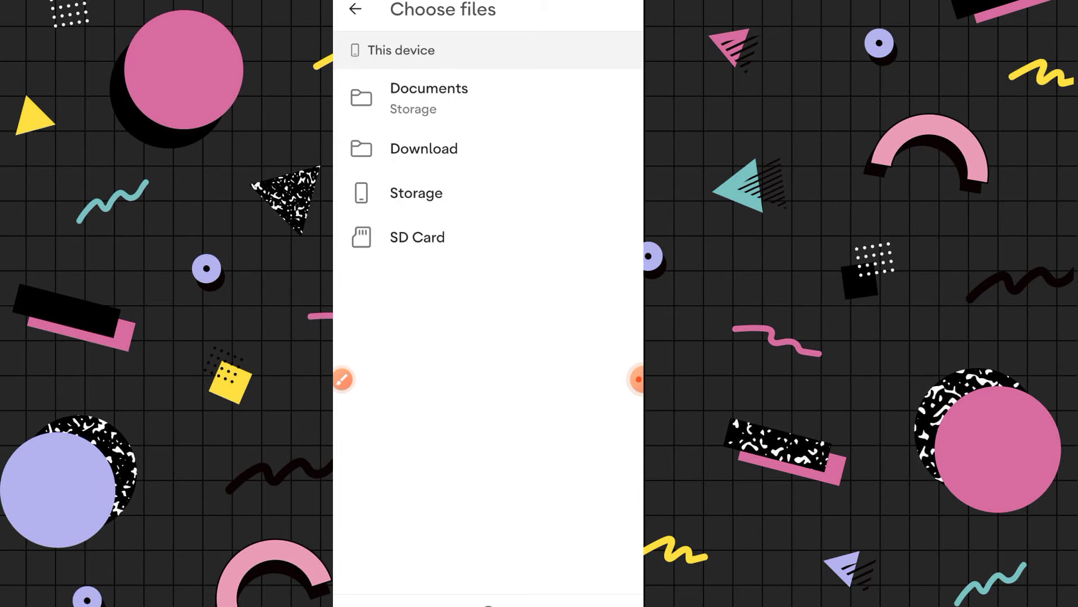
click(429, 97)
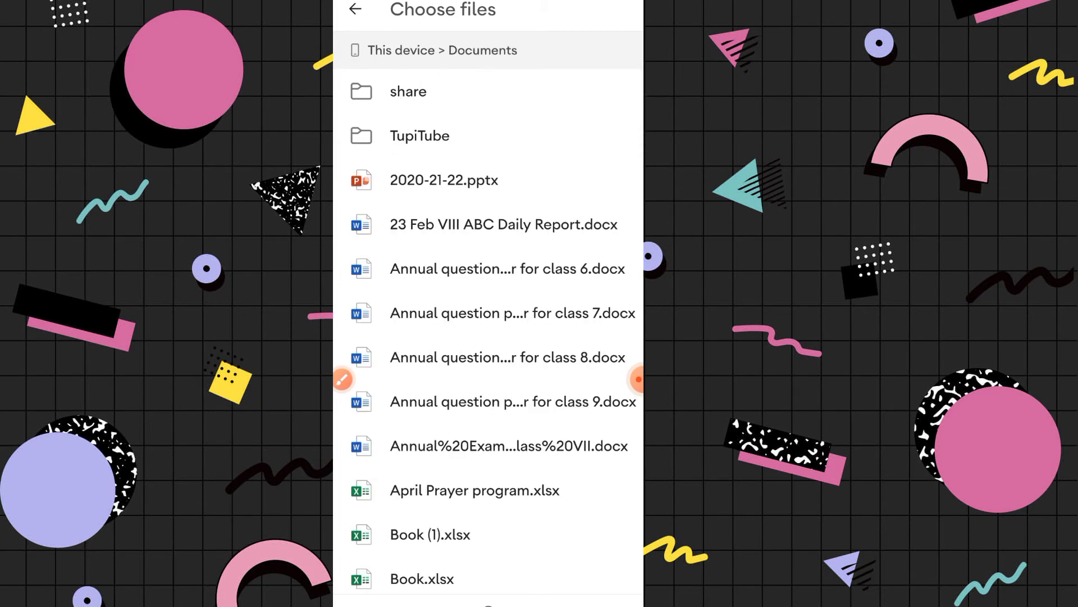
click(504, 224)
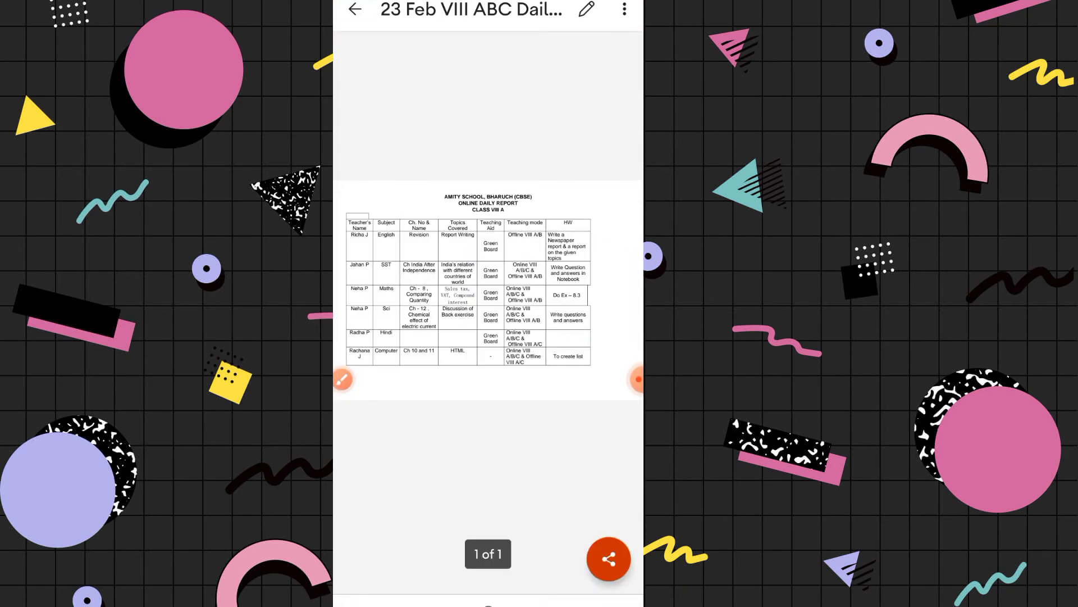
Step: Check the report PDF's more-options menu, then browse its sharing options
click(625, 9)
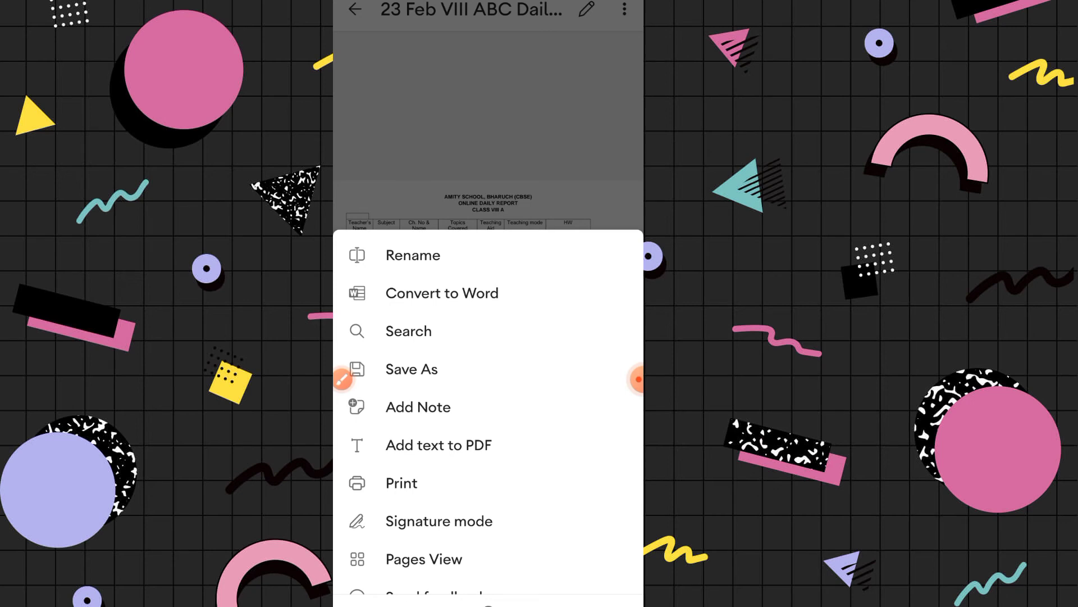
key(Escape)
click(608, 559)
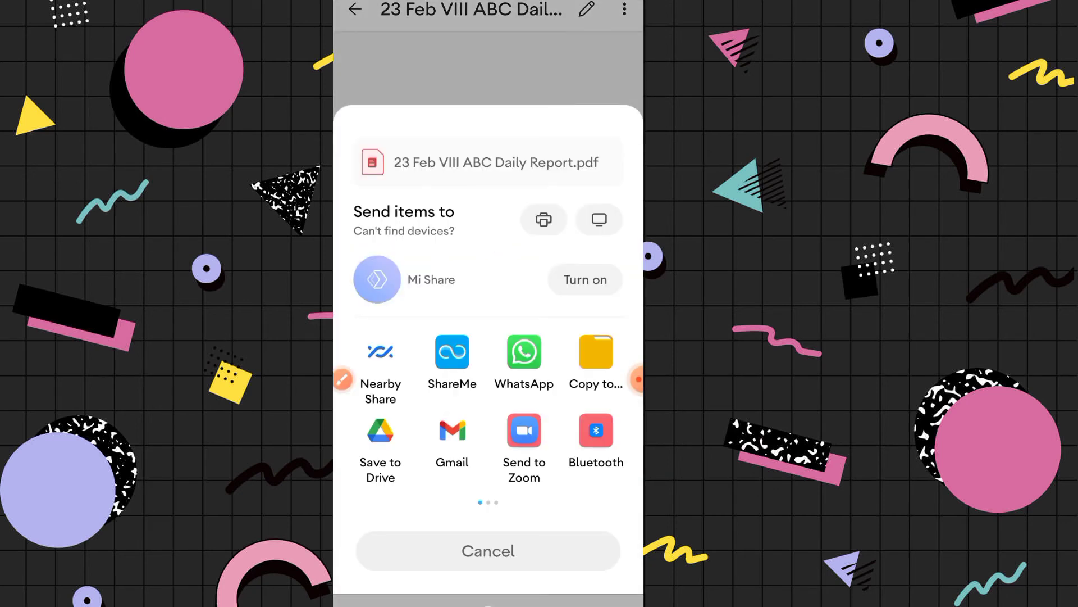
drag(556, 125, 412, 145)
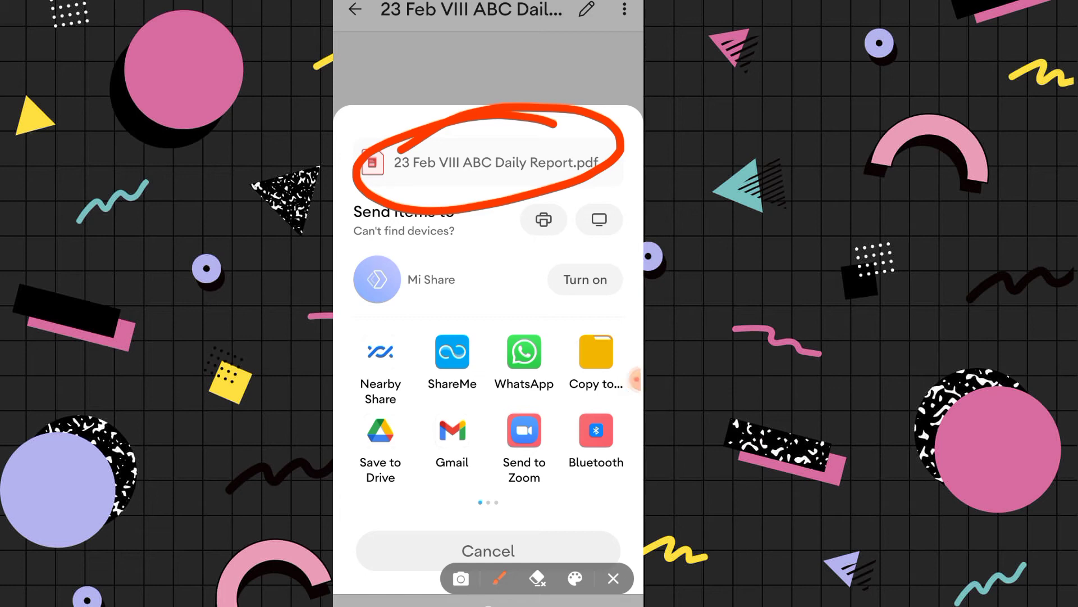
Step: Close the sharing options and leave the PDF viewer, bringing up Save or Discard
click(613, 578)
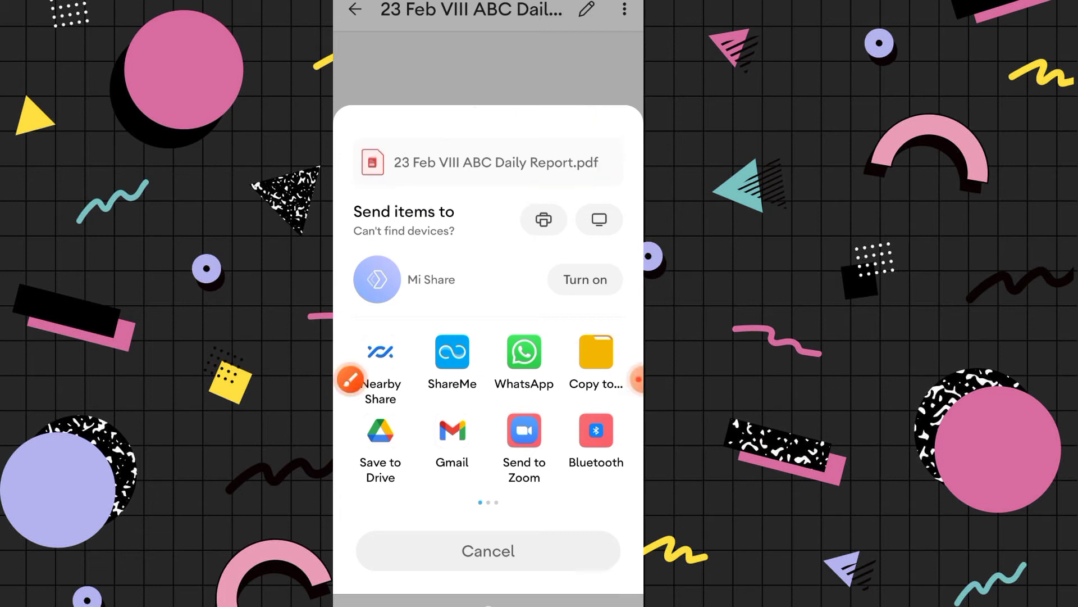
click(488, 551)
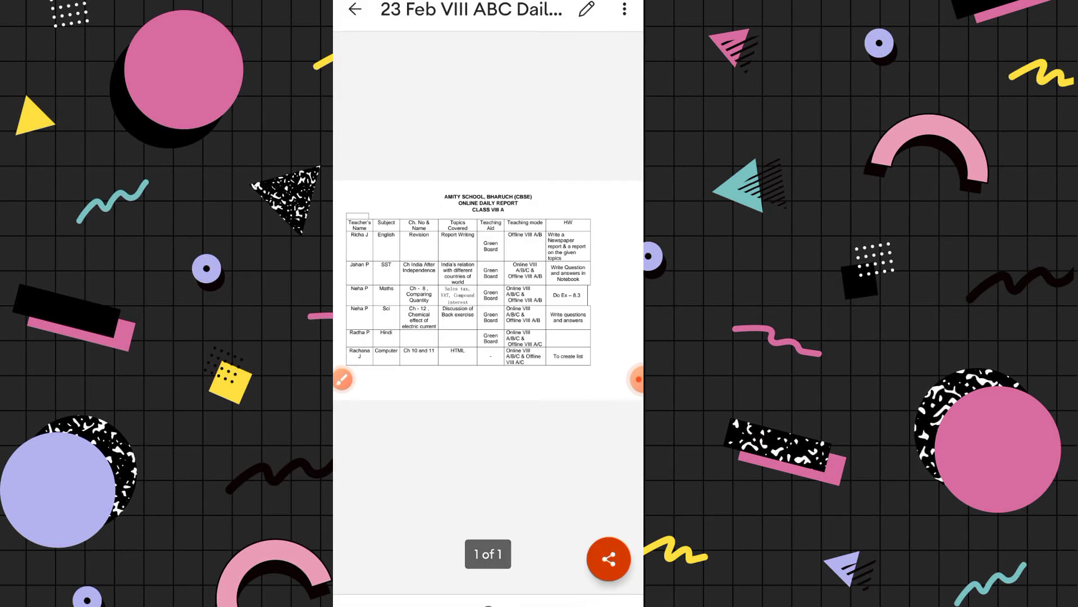
click(355, 10)
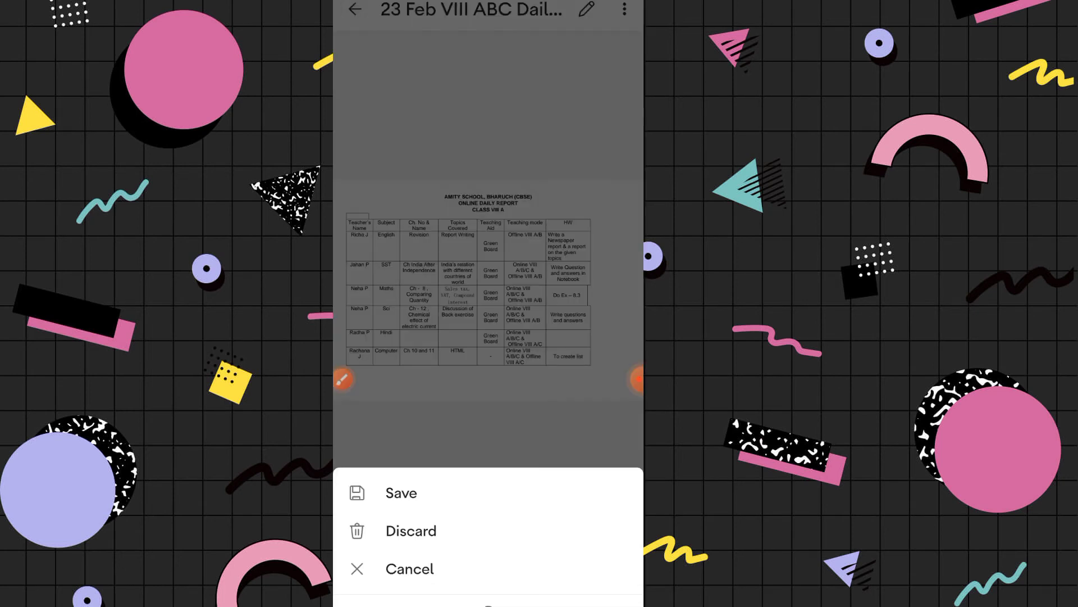
Step: Discard the converted daily report PDF and go back to the Actions page
click(411, 530)
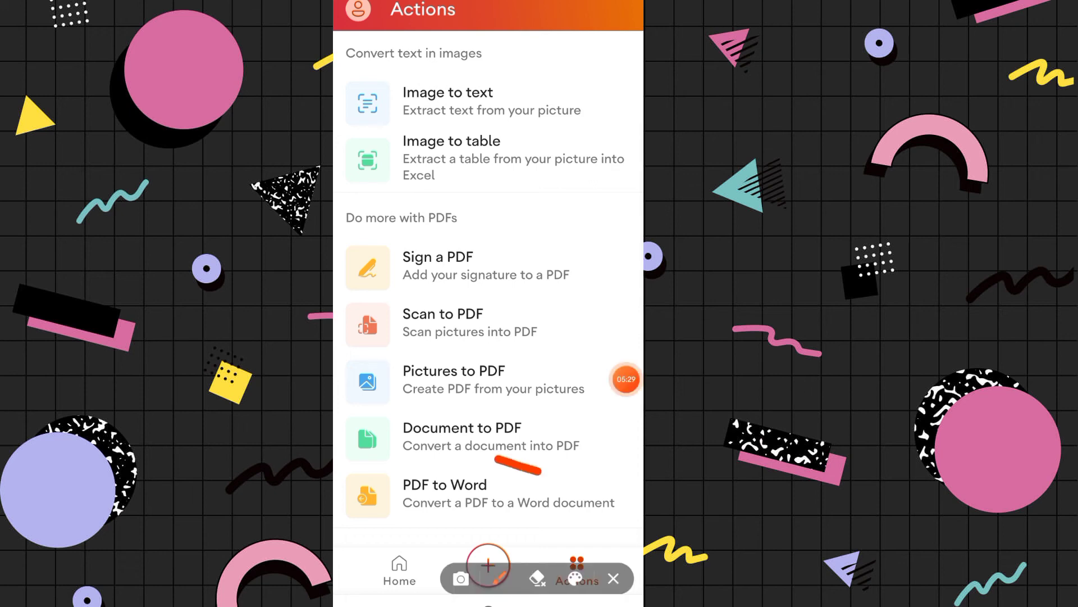
mouse_move(539, 469)
mouse_down()
mouse_move(624, 503)
mouse_move(459, 465)
mouse_up()
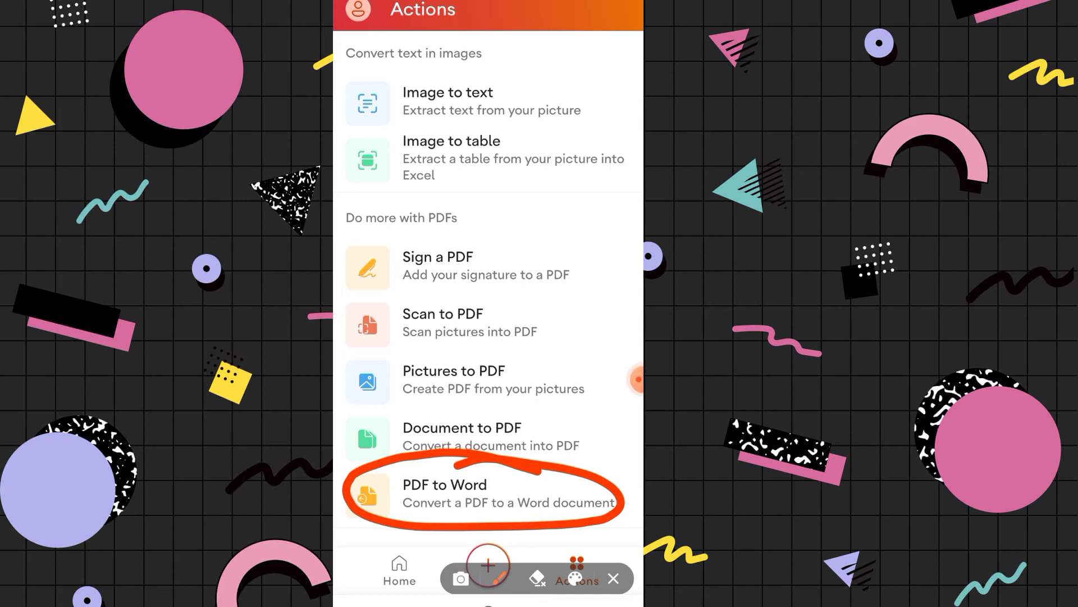
Step: Convert the 402 Information Tech SQP PDF in the phone's Download folder to Word
click(613, 579)
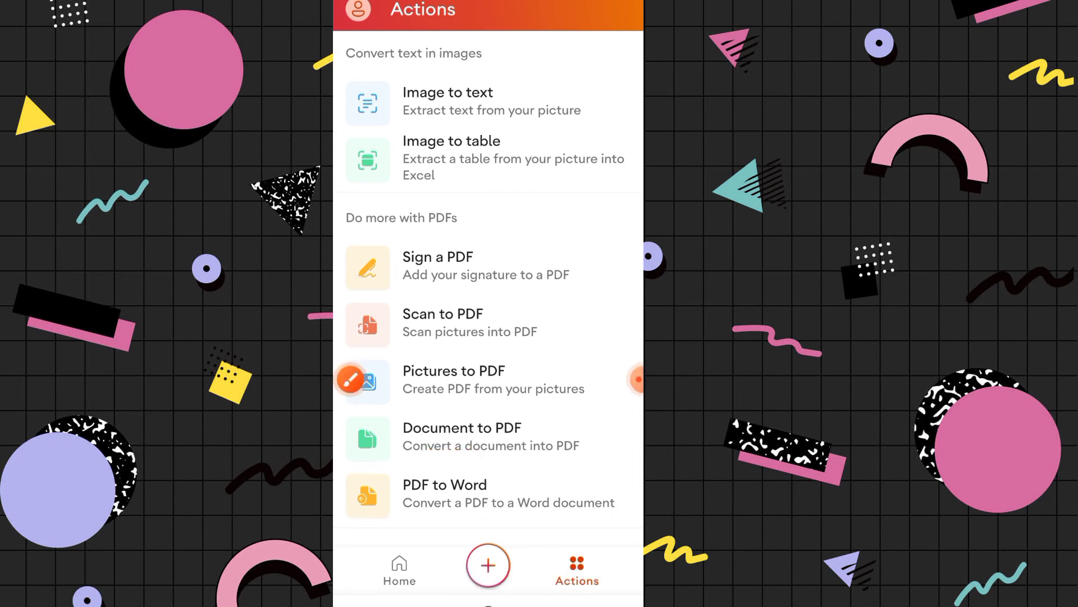
click(487, 493)
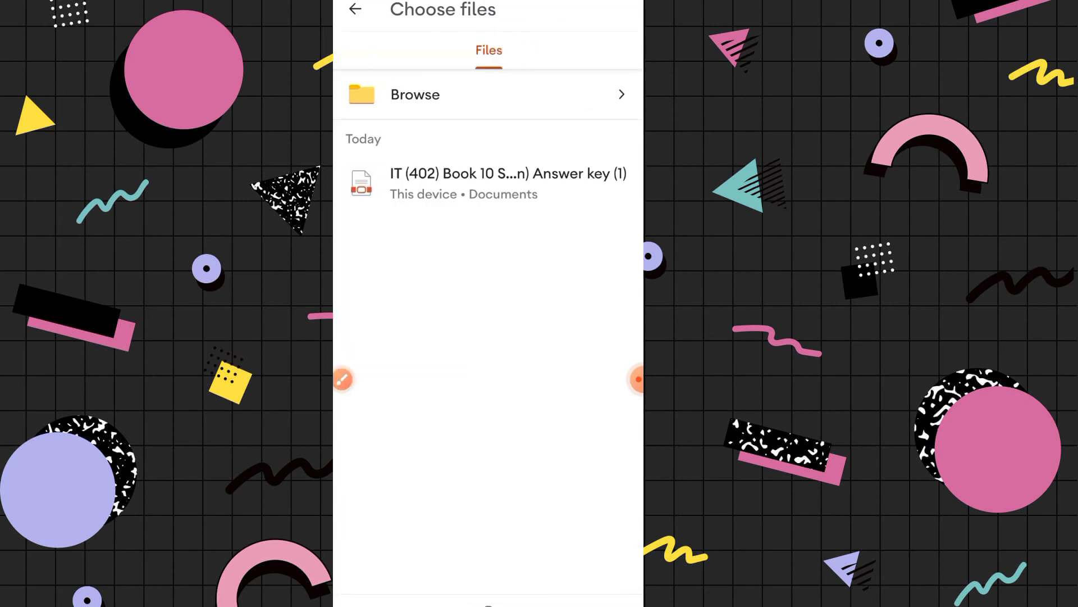
click(487, 95)
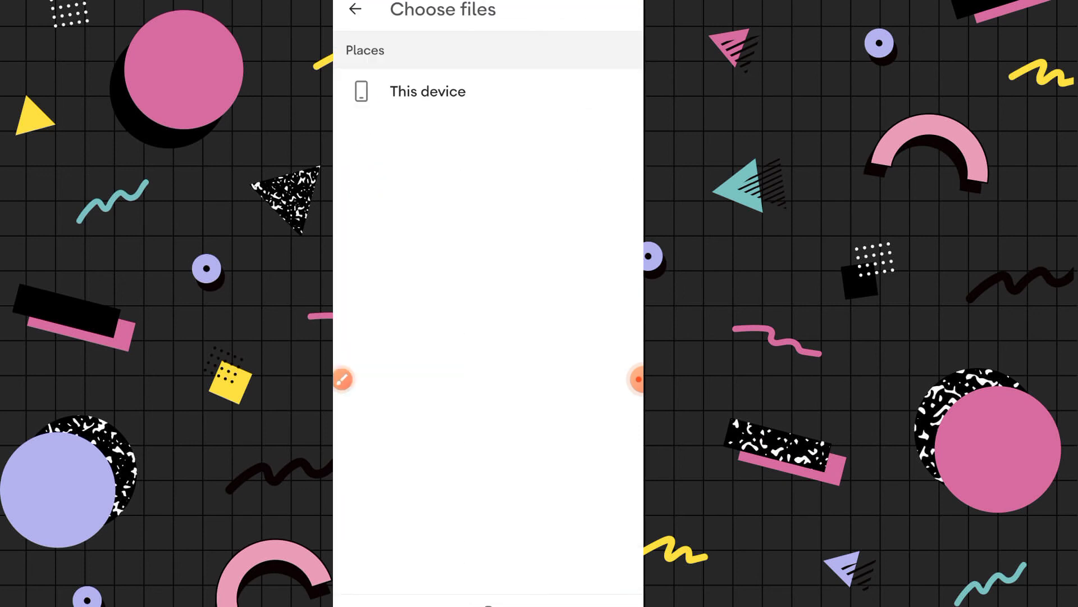
click(428, 91)
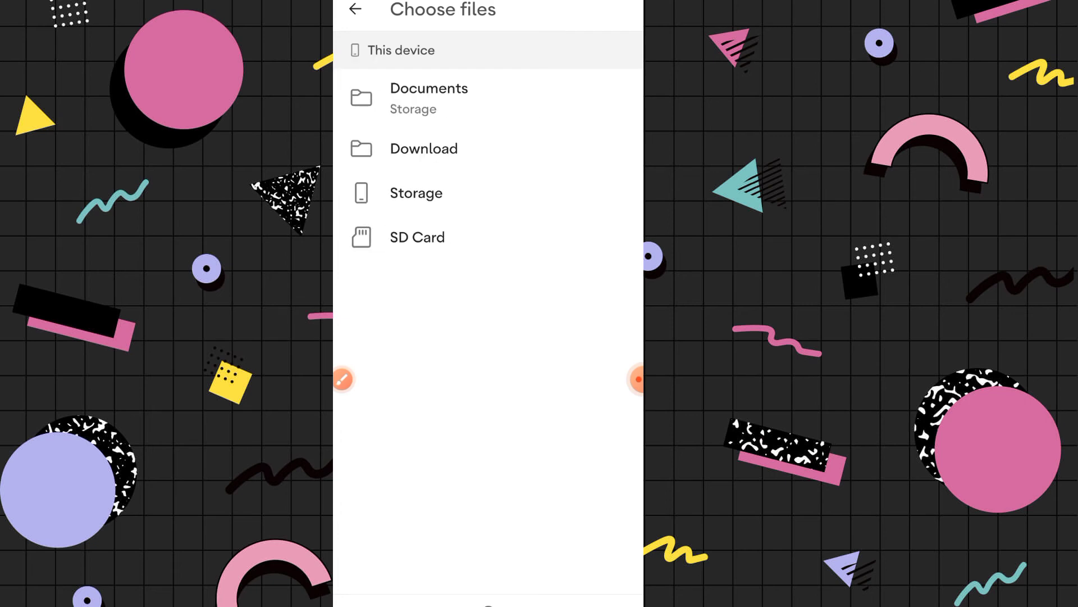
click(423, 148)
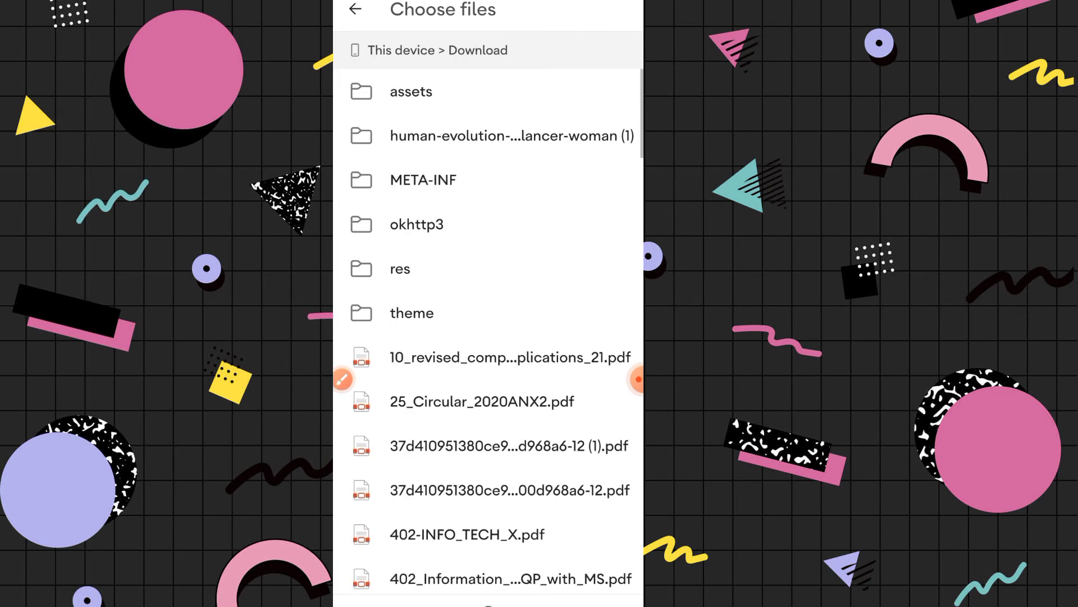
scroll(488, 338, down, 8)
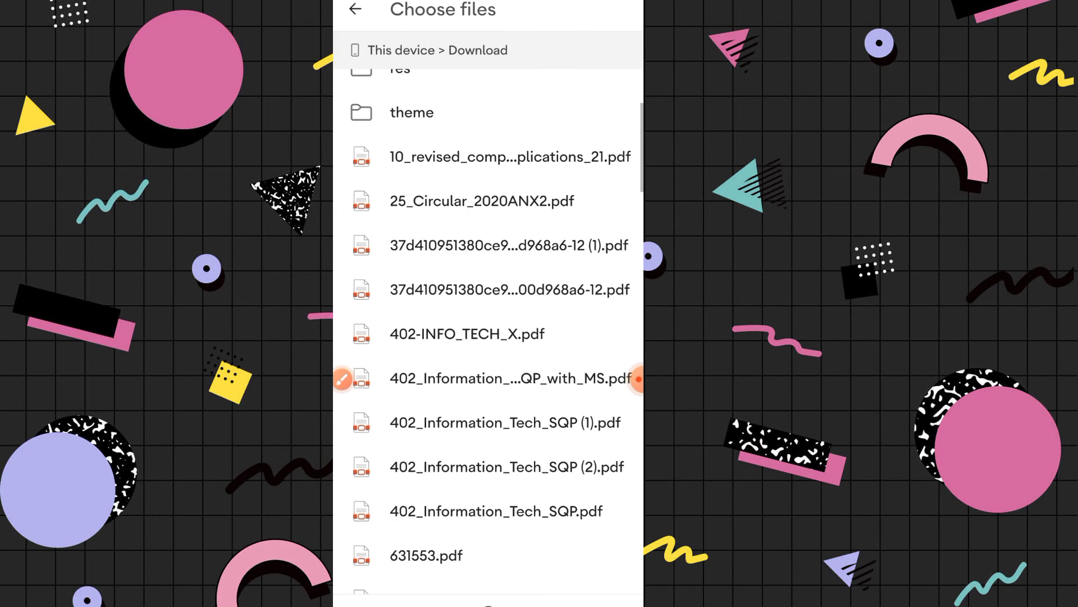
scroll(488, 337, down, 6)
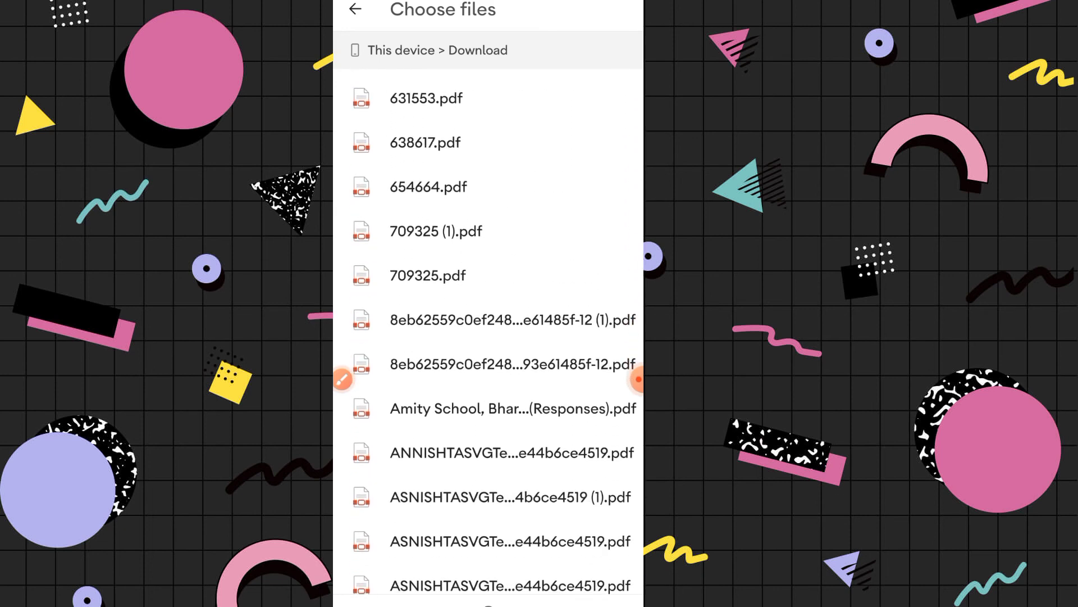
scroll(488, 337, up, 2)
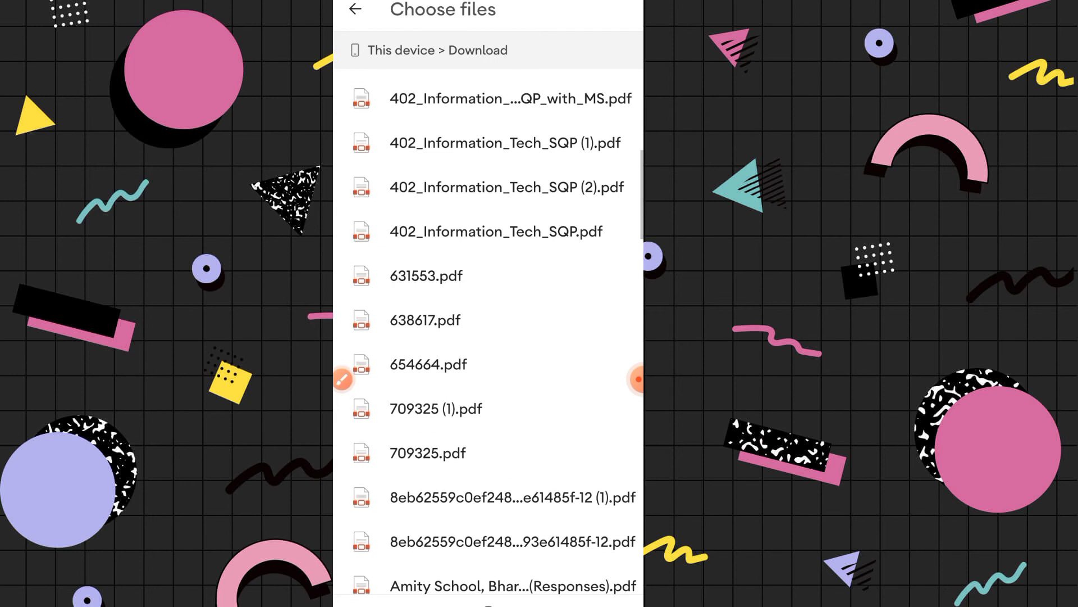
click(489, 168)
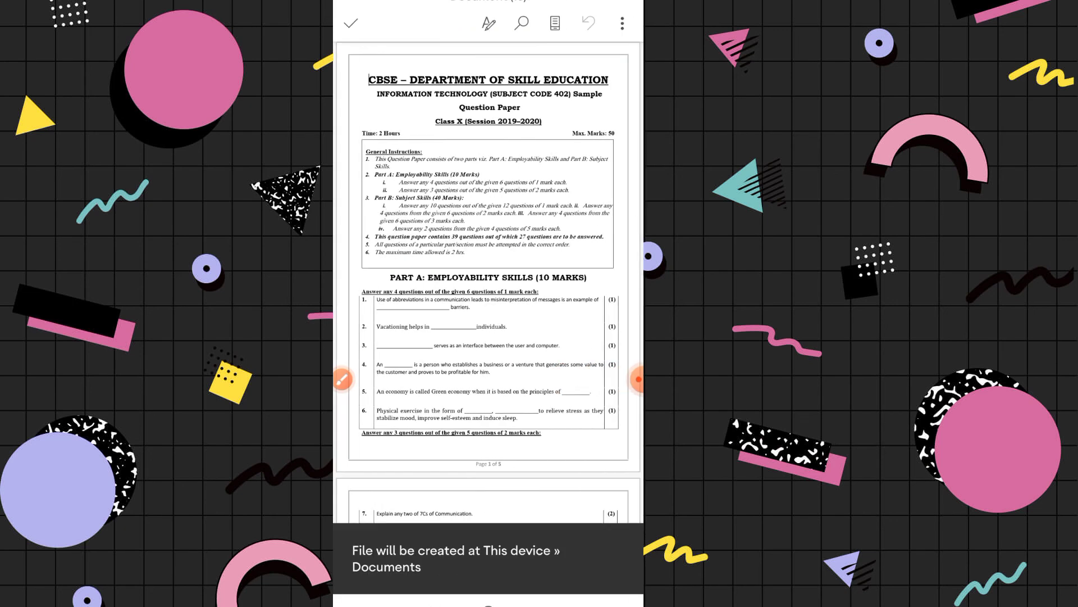
Step: Select 'marks' in the General Instructions text box and type 'value' in its place
click(489, 203)
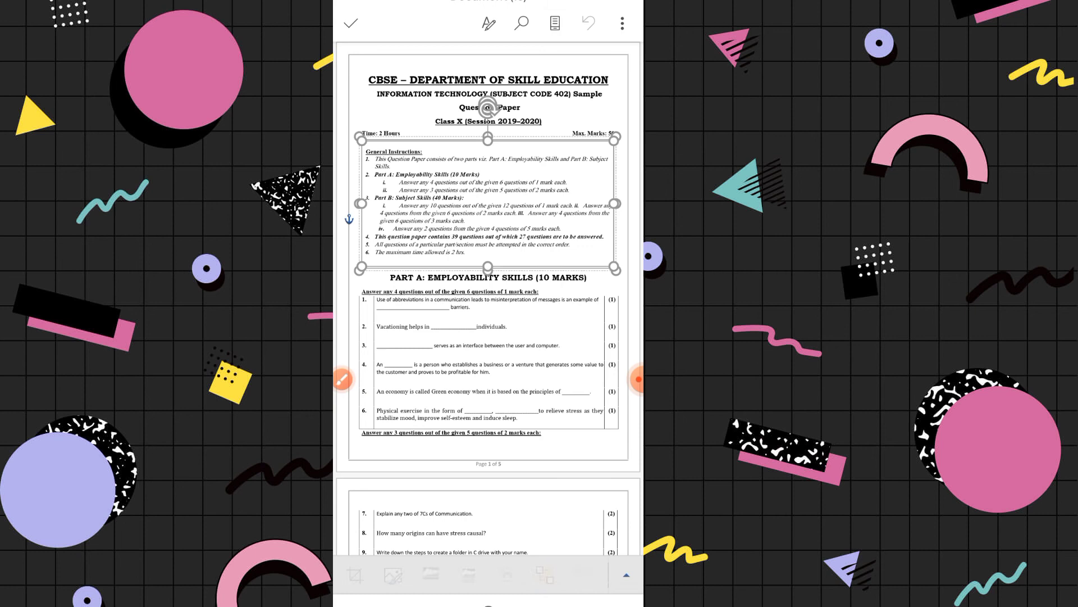
click(540, 190)
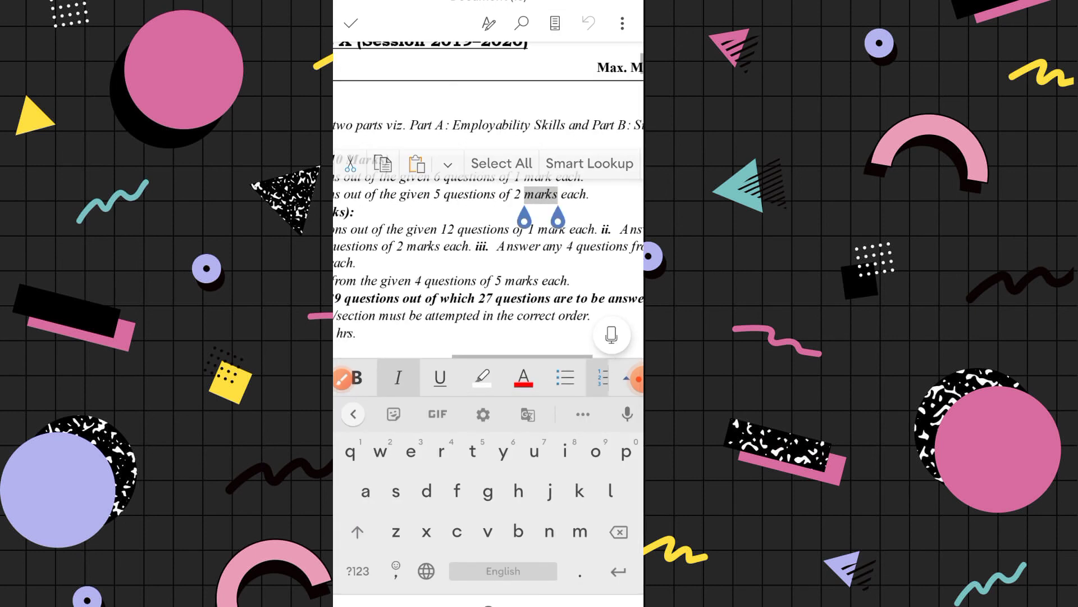
click(358, 532)
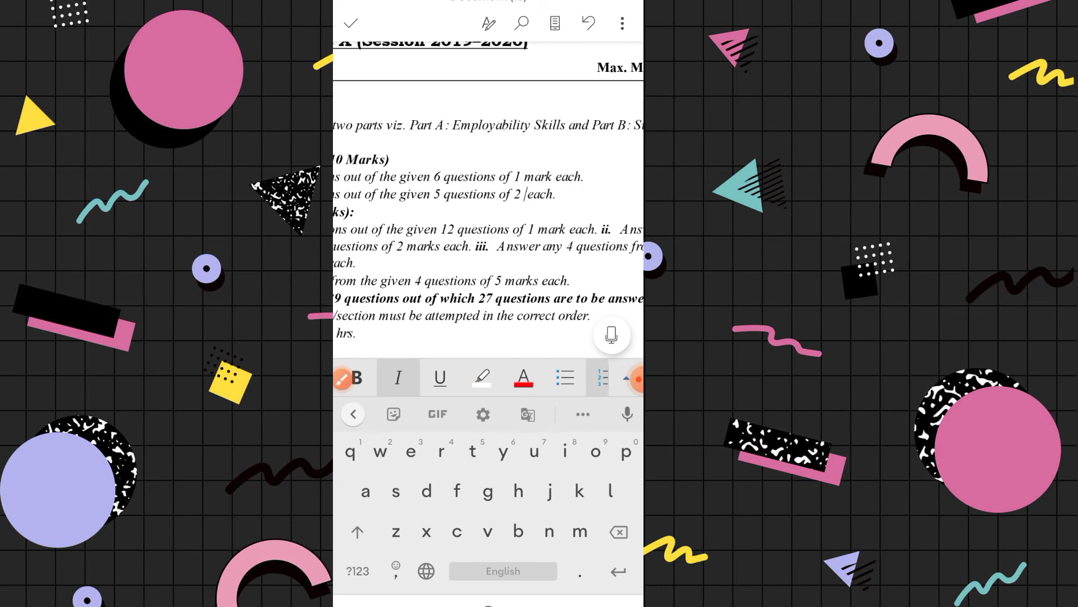
click(487, 532)
text(v)
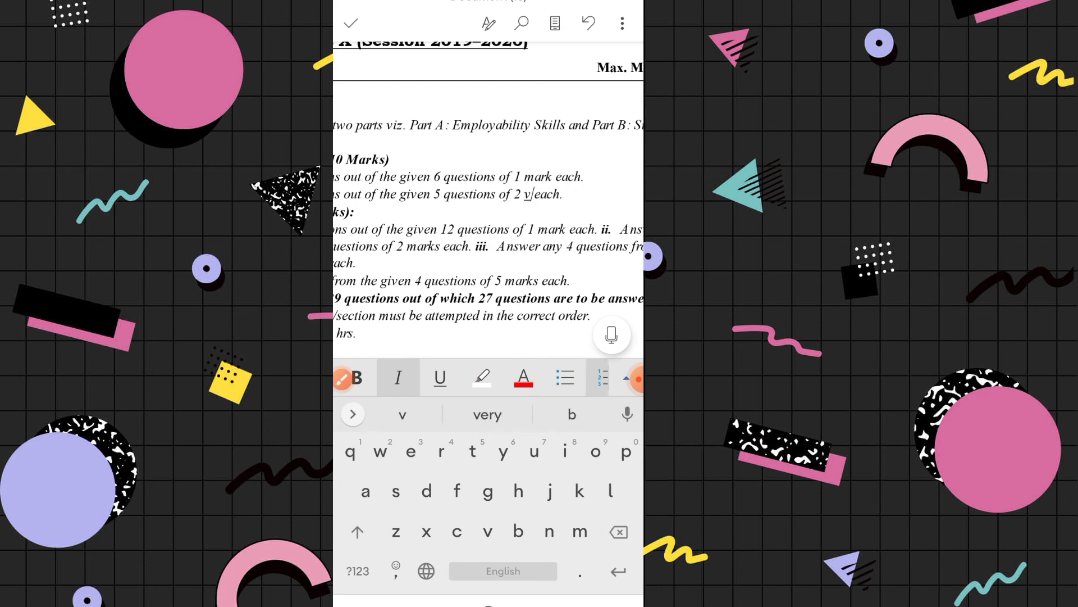
click(366, 492)
click(611, 491)
click(564, 451)
text(ali)
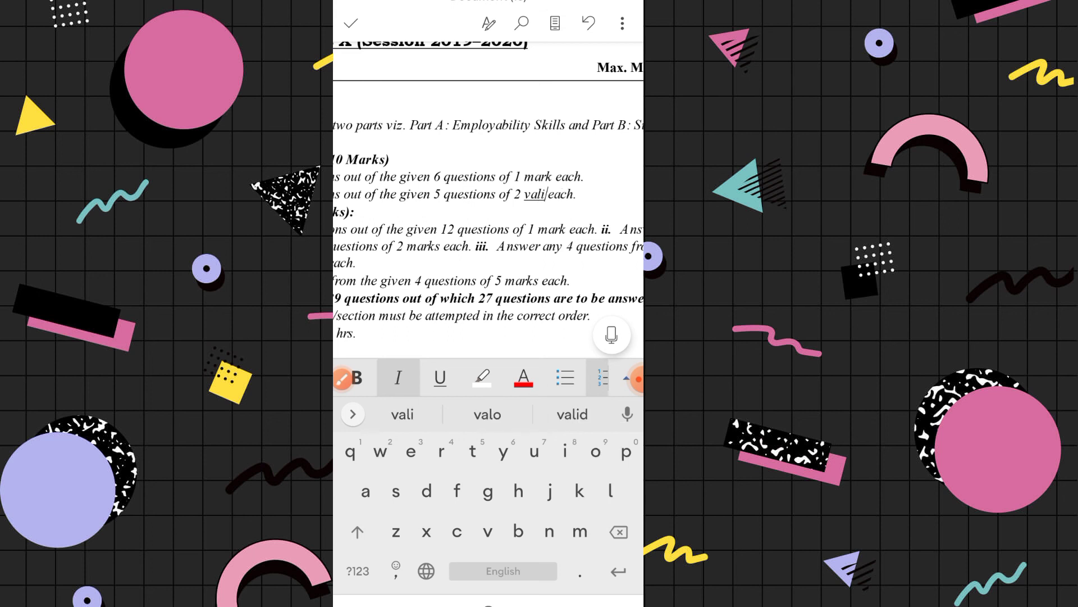
click(618, 532)
click(534, 451)
click(410, 451)
text(ue)
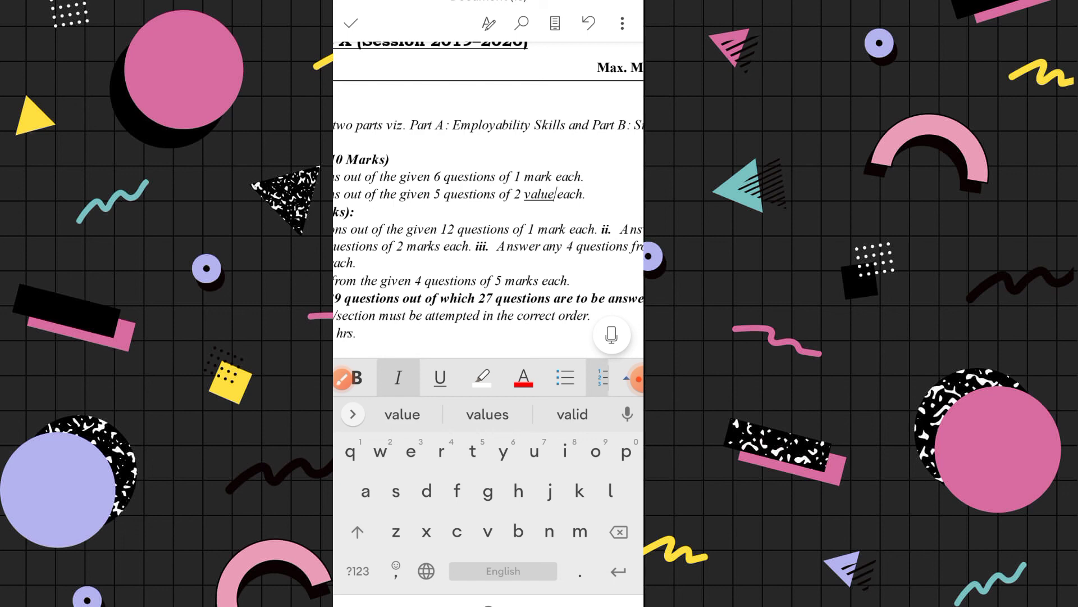
Step: Exit edit mode to view Document (18) read-only, now reading '2 value each'
click(351, 23)
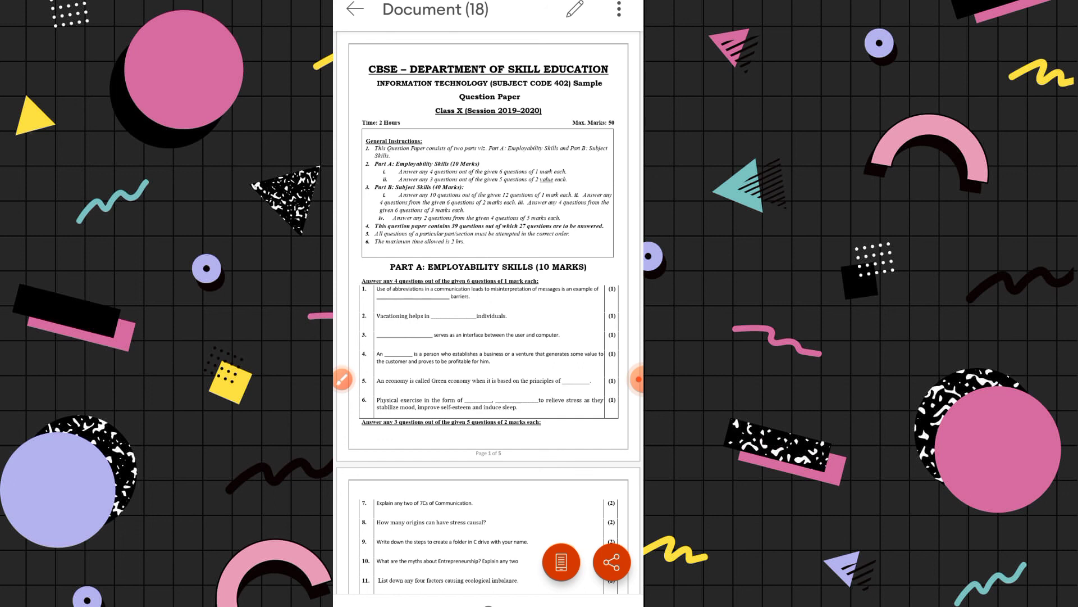
click(637, 379)
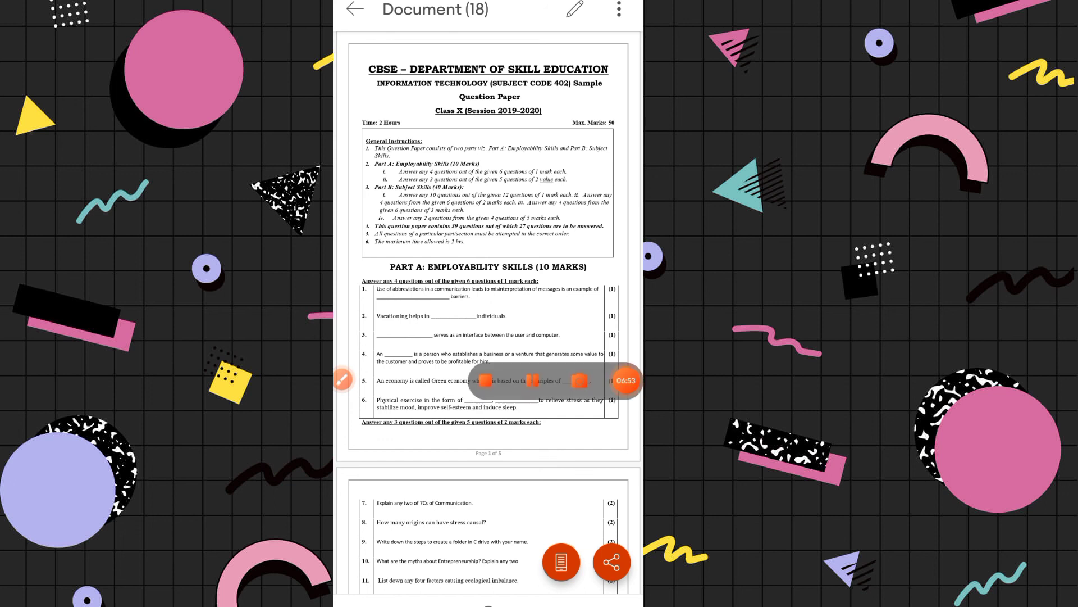